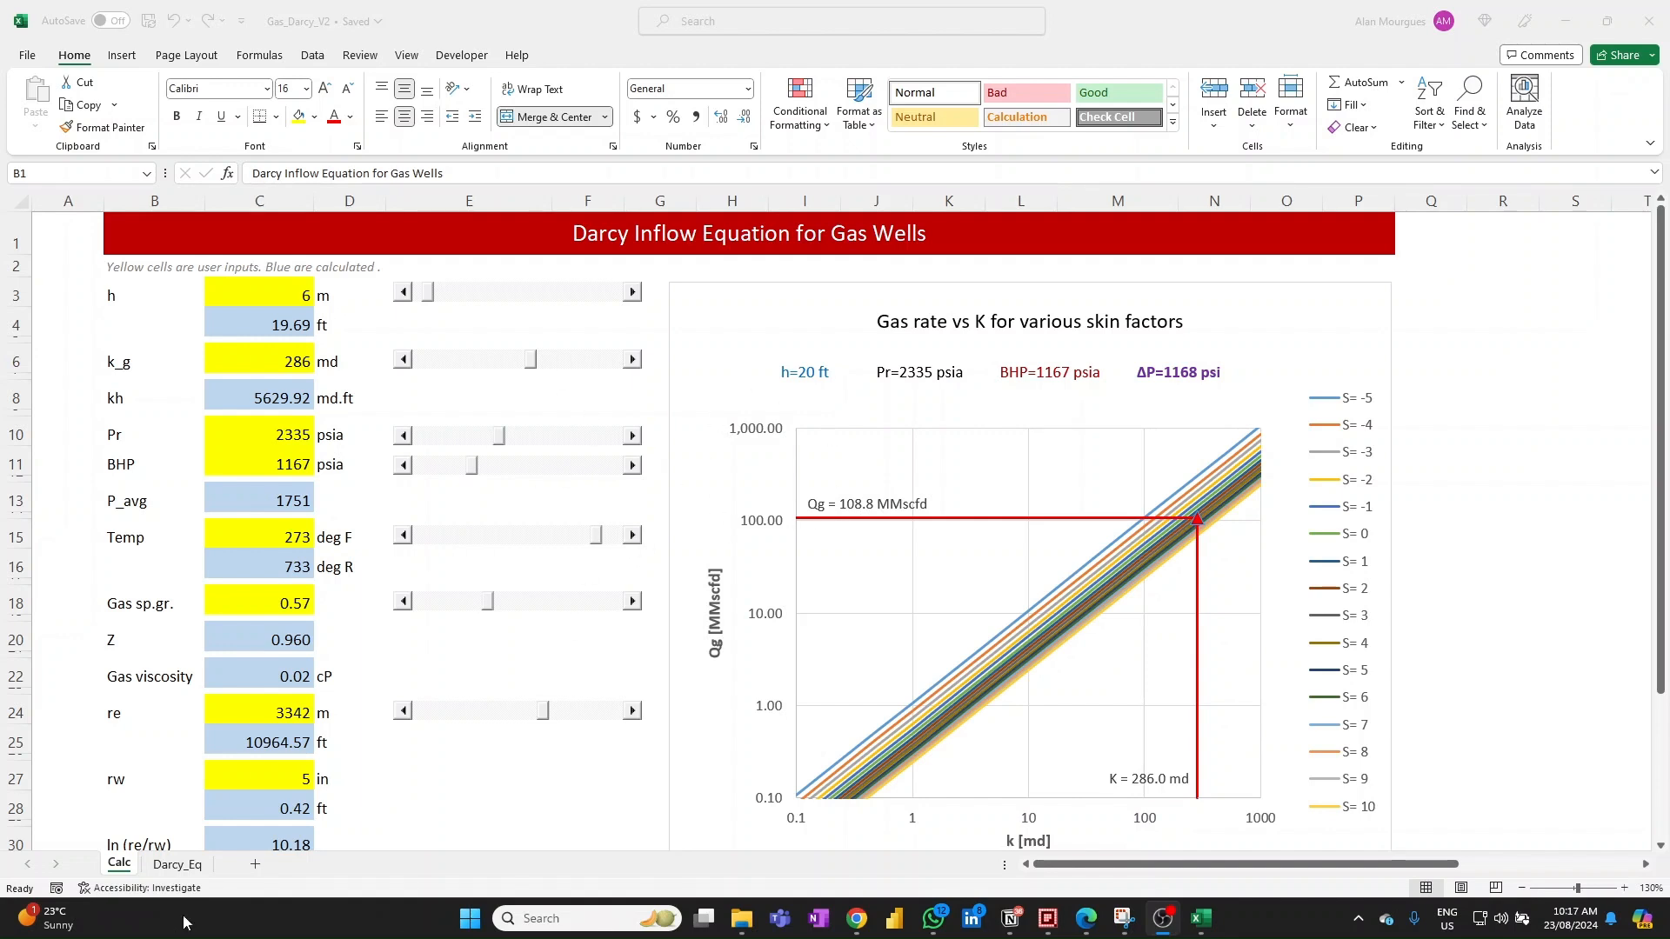
Review Darcy's gas equation on the Darcy_Eq sheet and inspect the Qg result formula on the Calc sheet
click(177, 865)
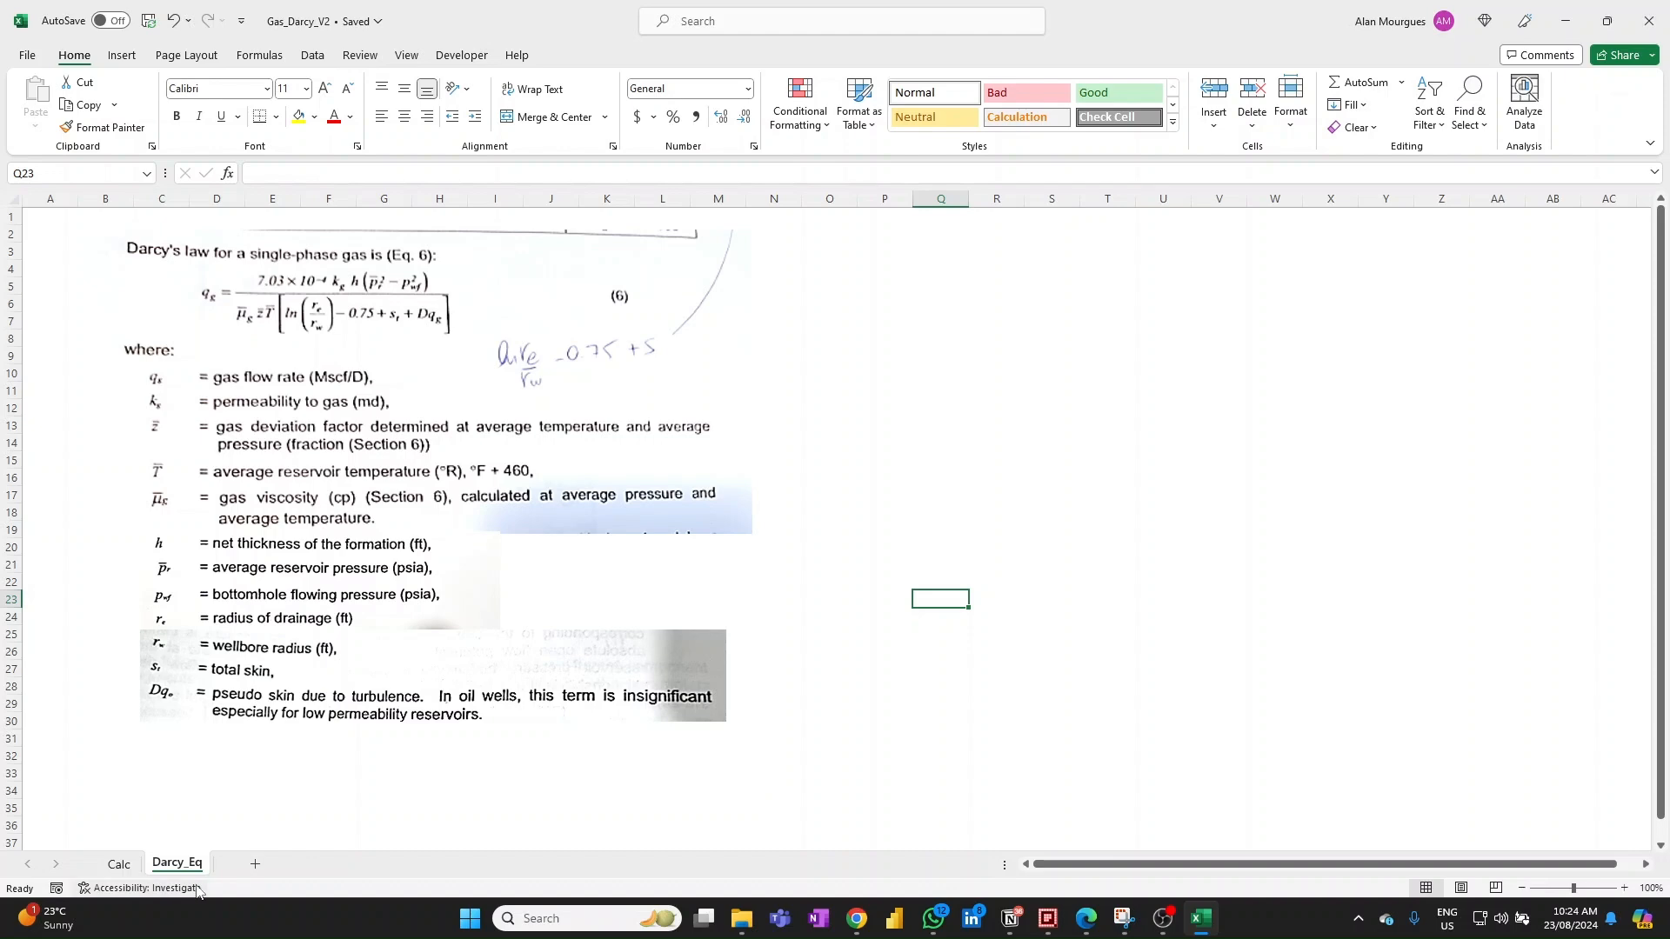
click(120, 866)
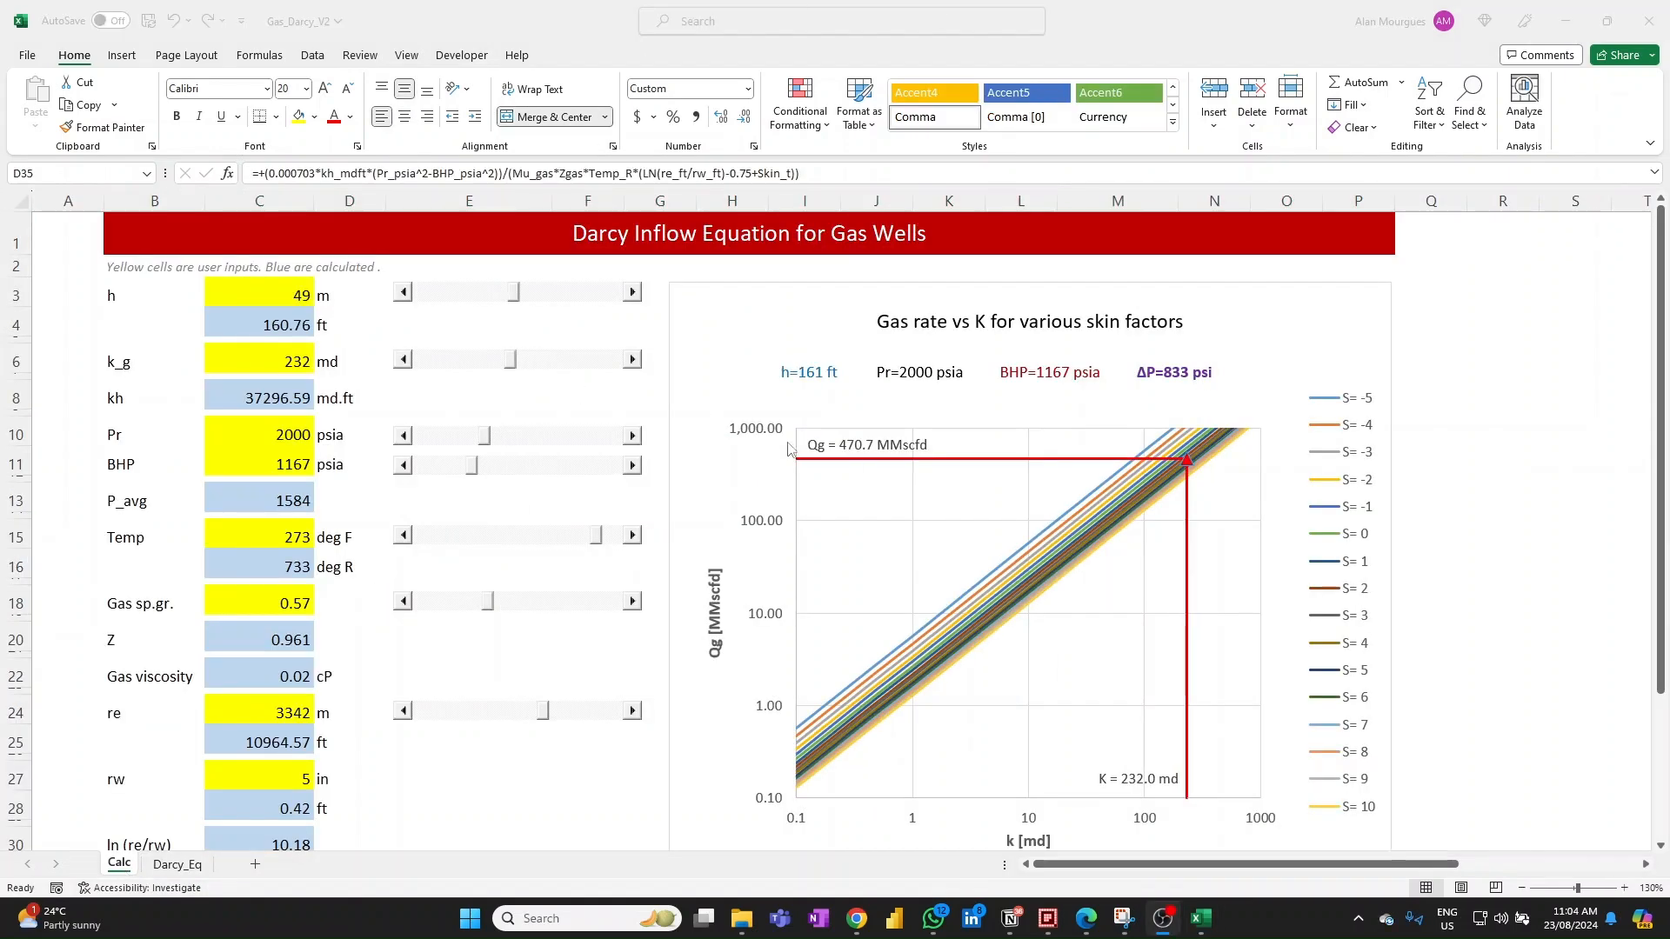
scroll(496, 578, down, 5)
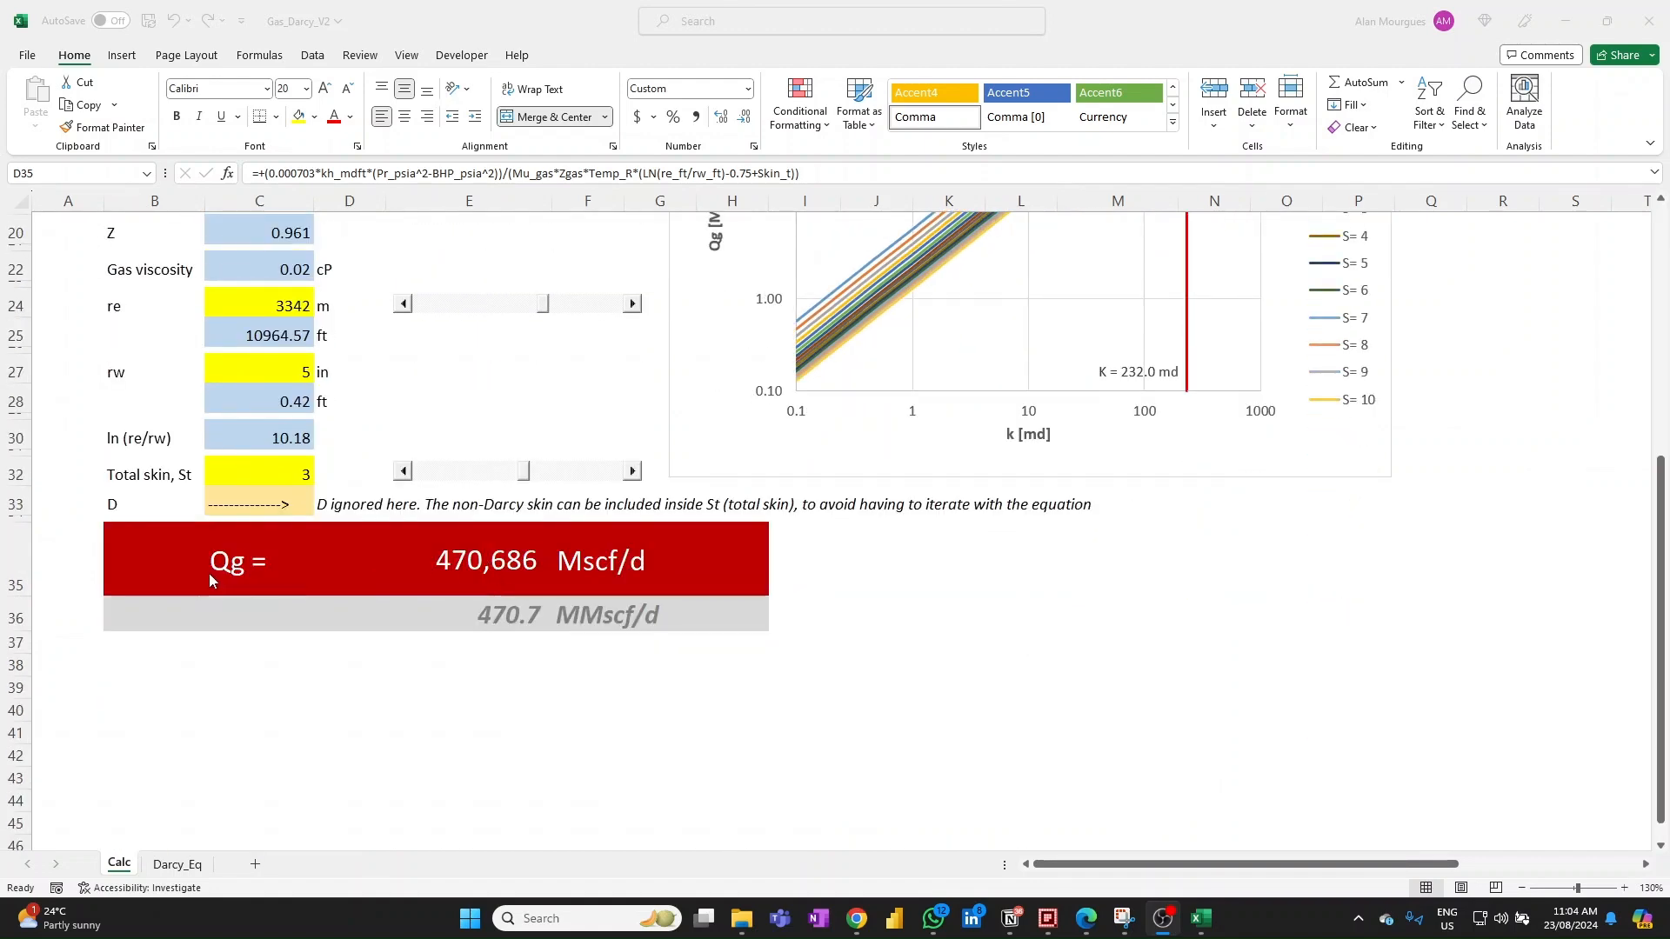
click(474, 565)
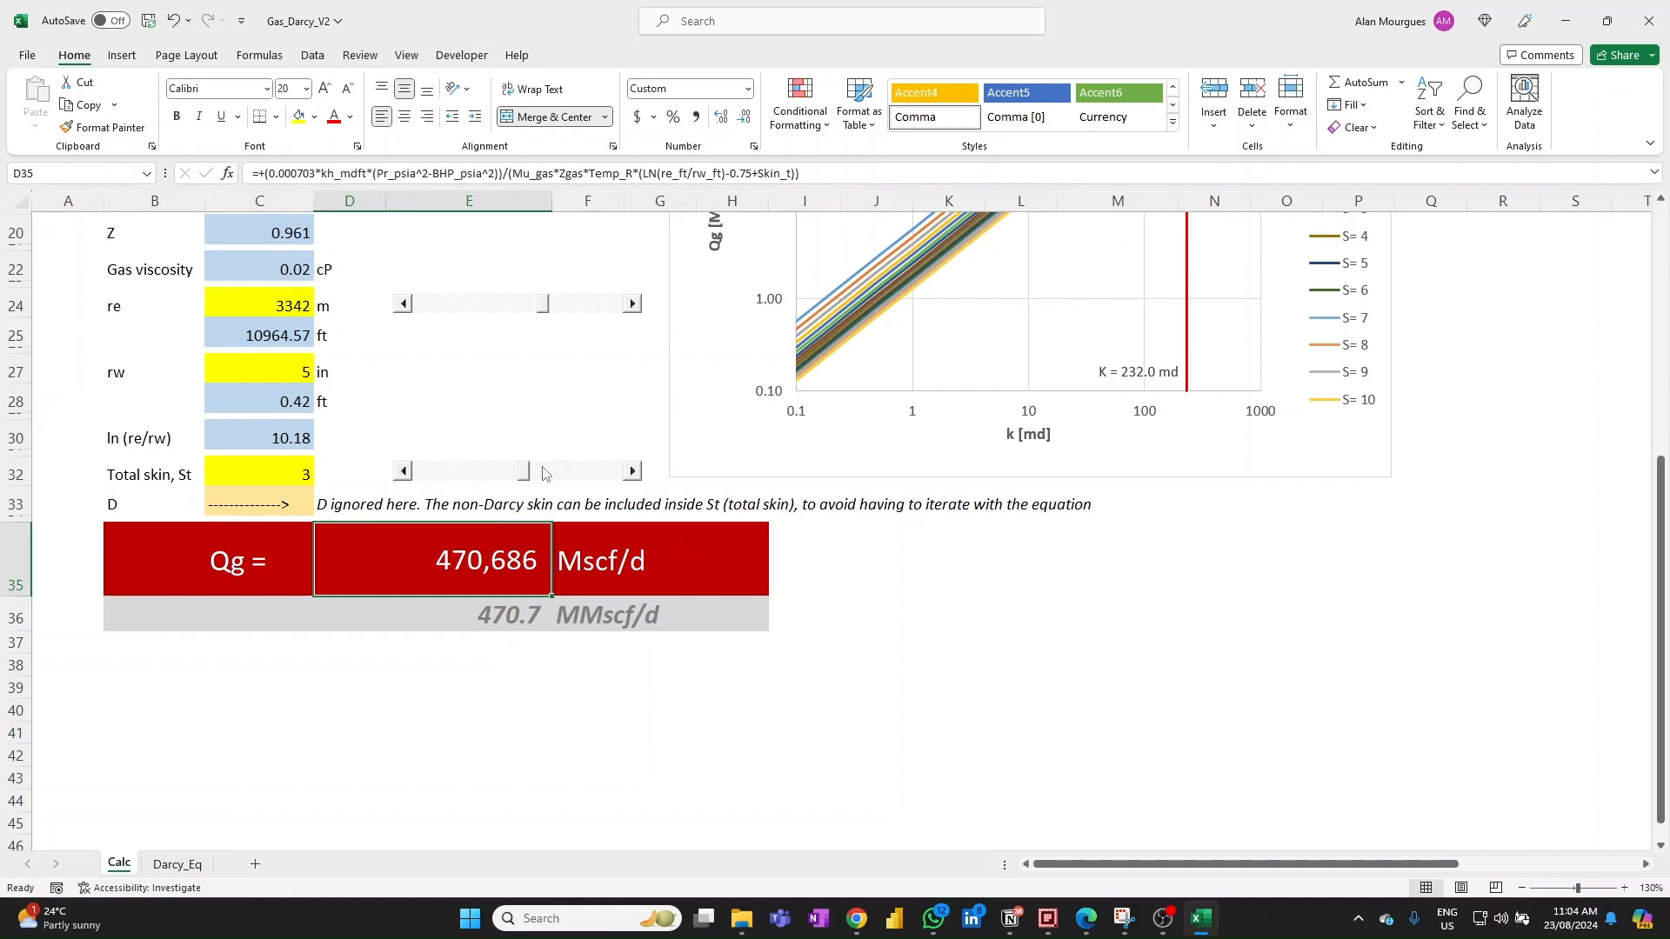
Set the formation thickness h in cell C3 to 35 m
scroll(544, 472, up, 3)
scroll(543, 472, up, 2)
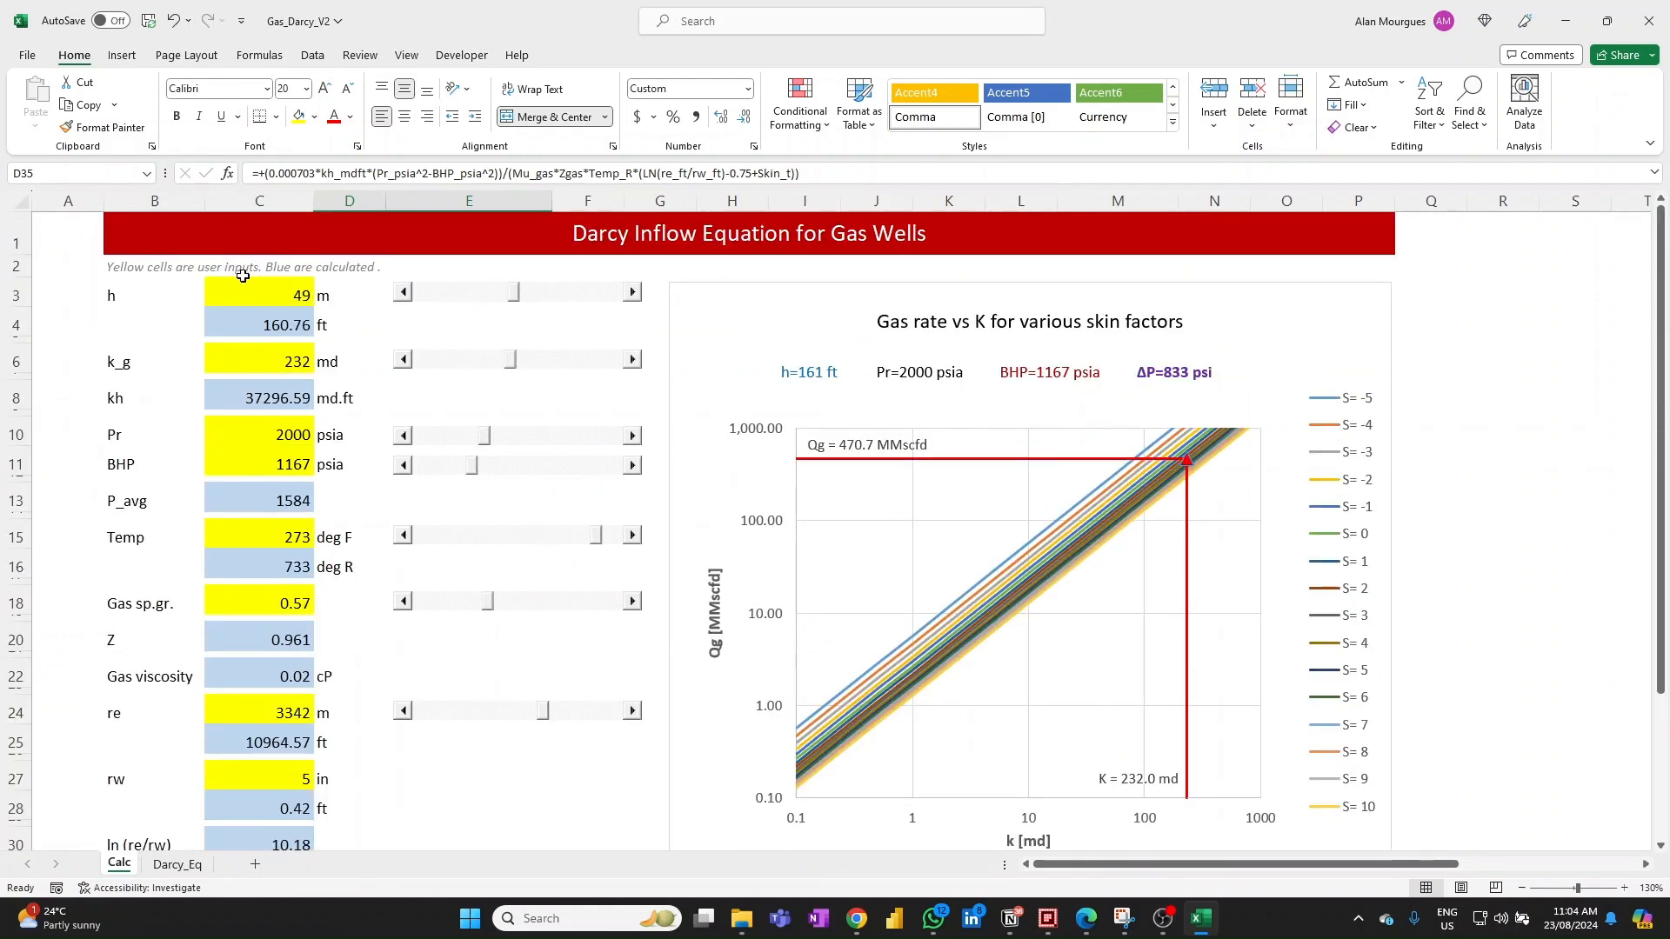
click(263, 288)
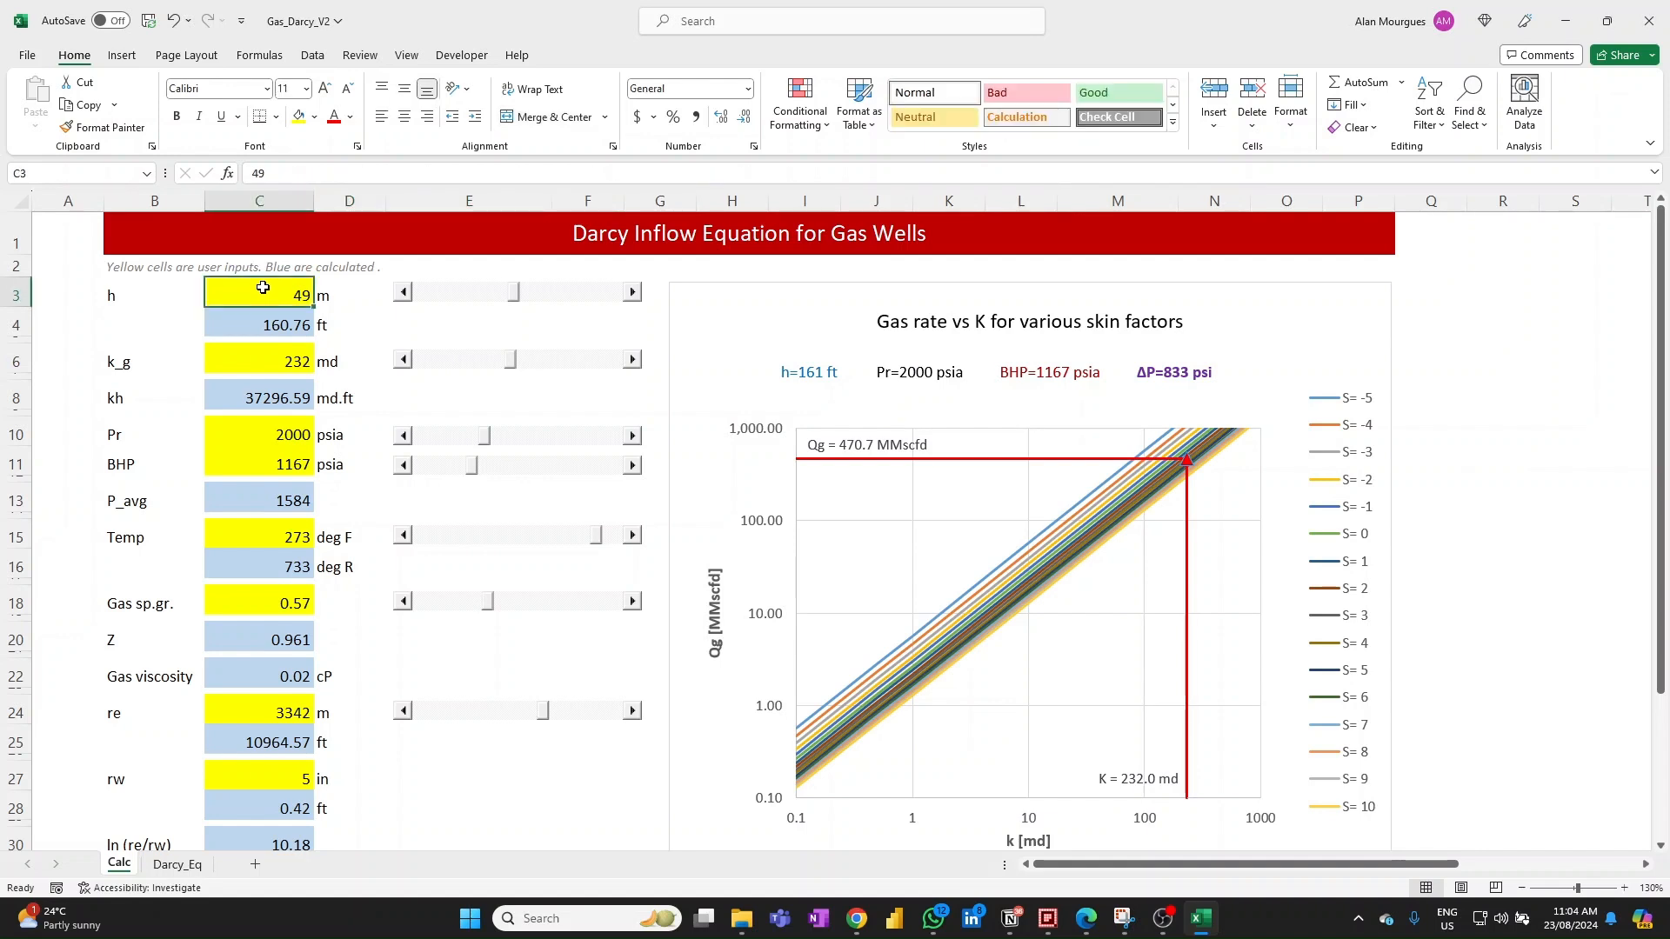
text(35)
key(Return)
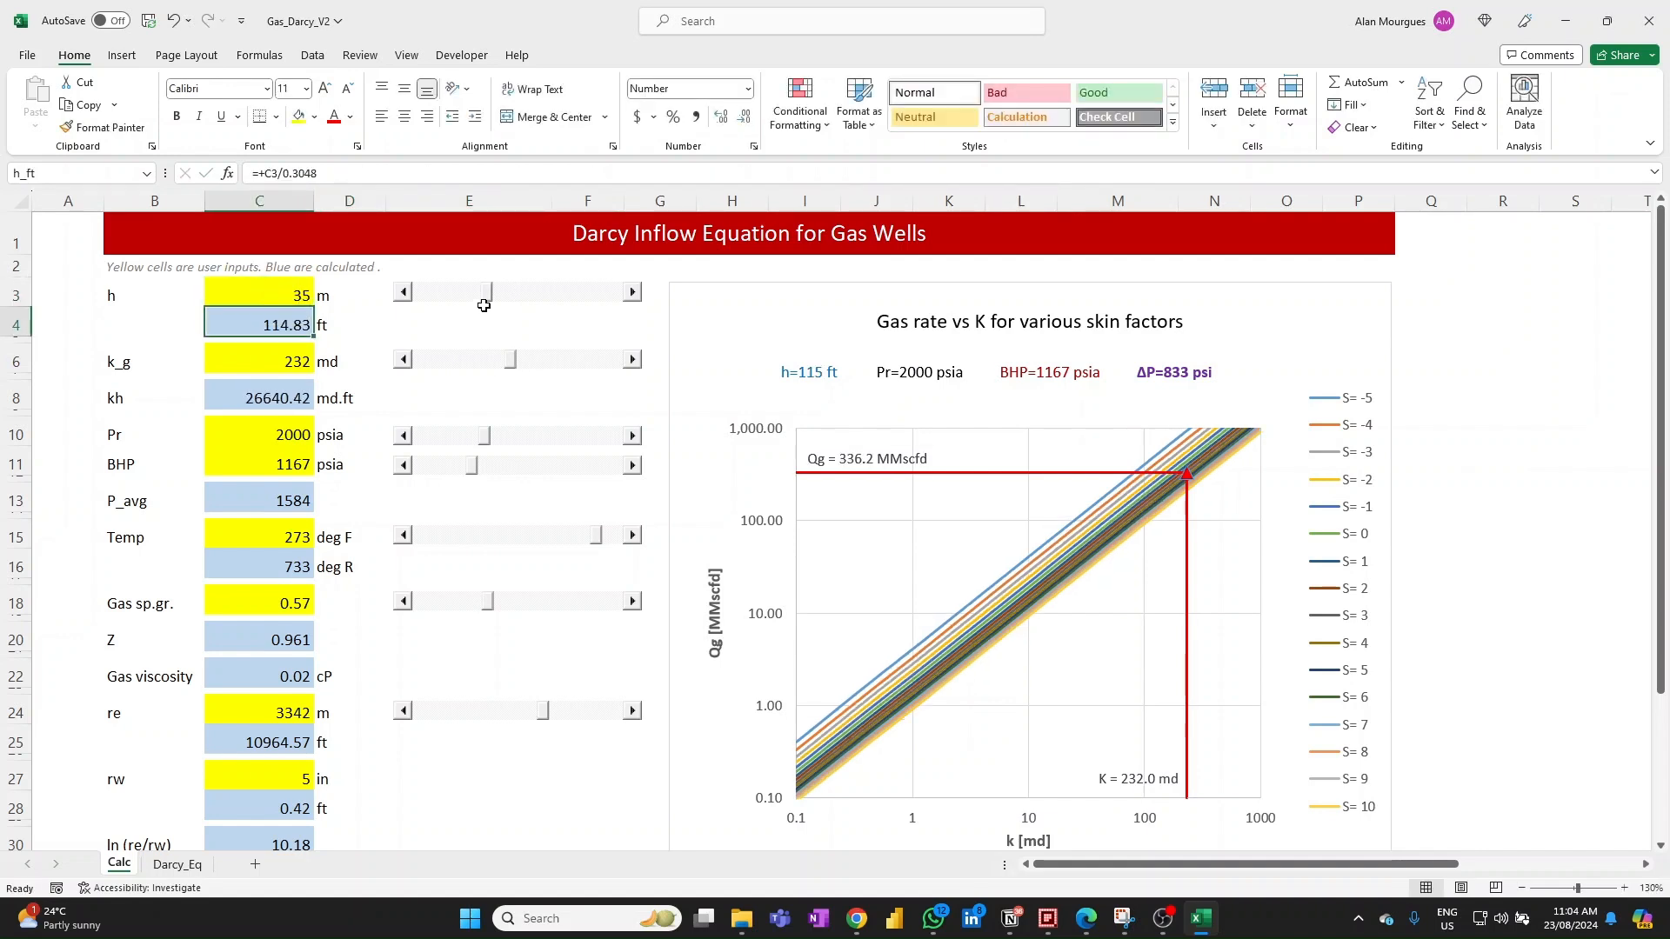
Adjust the scroll bars so that h is 31 m and k_g is 237 md
mouse_move(489, 302)
mouse_down()
mouse_move(575, 302)
mouse_move(462, 301)
mouse_move(535, 301)
mouse_move(479, 302)
mouse_up()
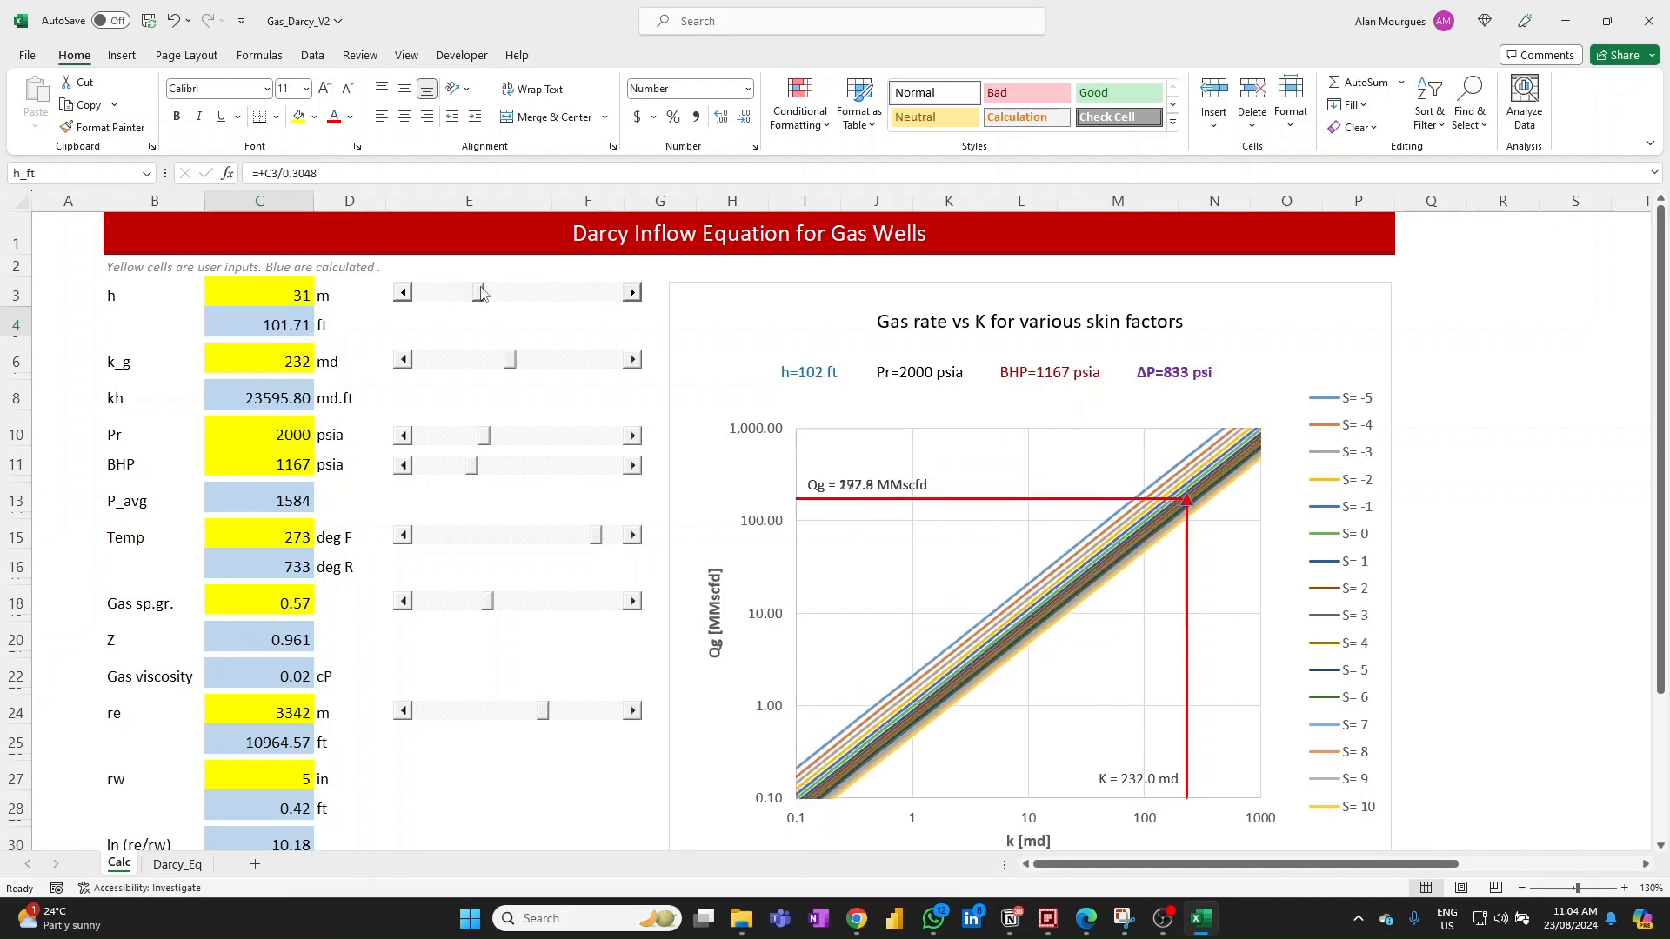
click(520, 365)
Examine the Qg formula in D35 and trace its kh_mdft term back to the kh cell
scroll(488, 725, down, 3)
scroll(488, 724, up, 3)
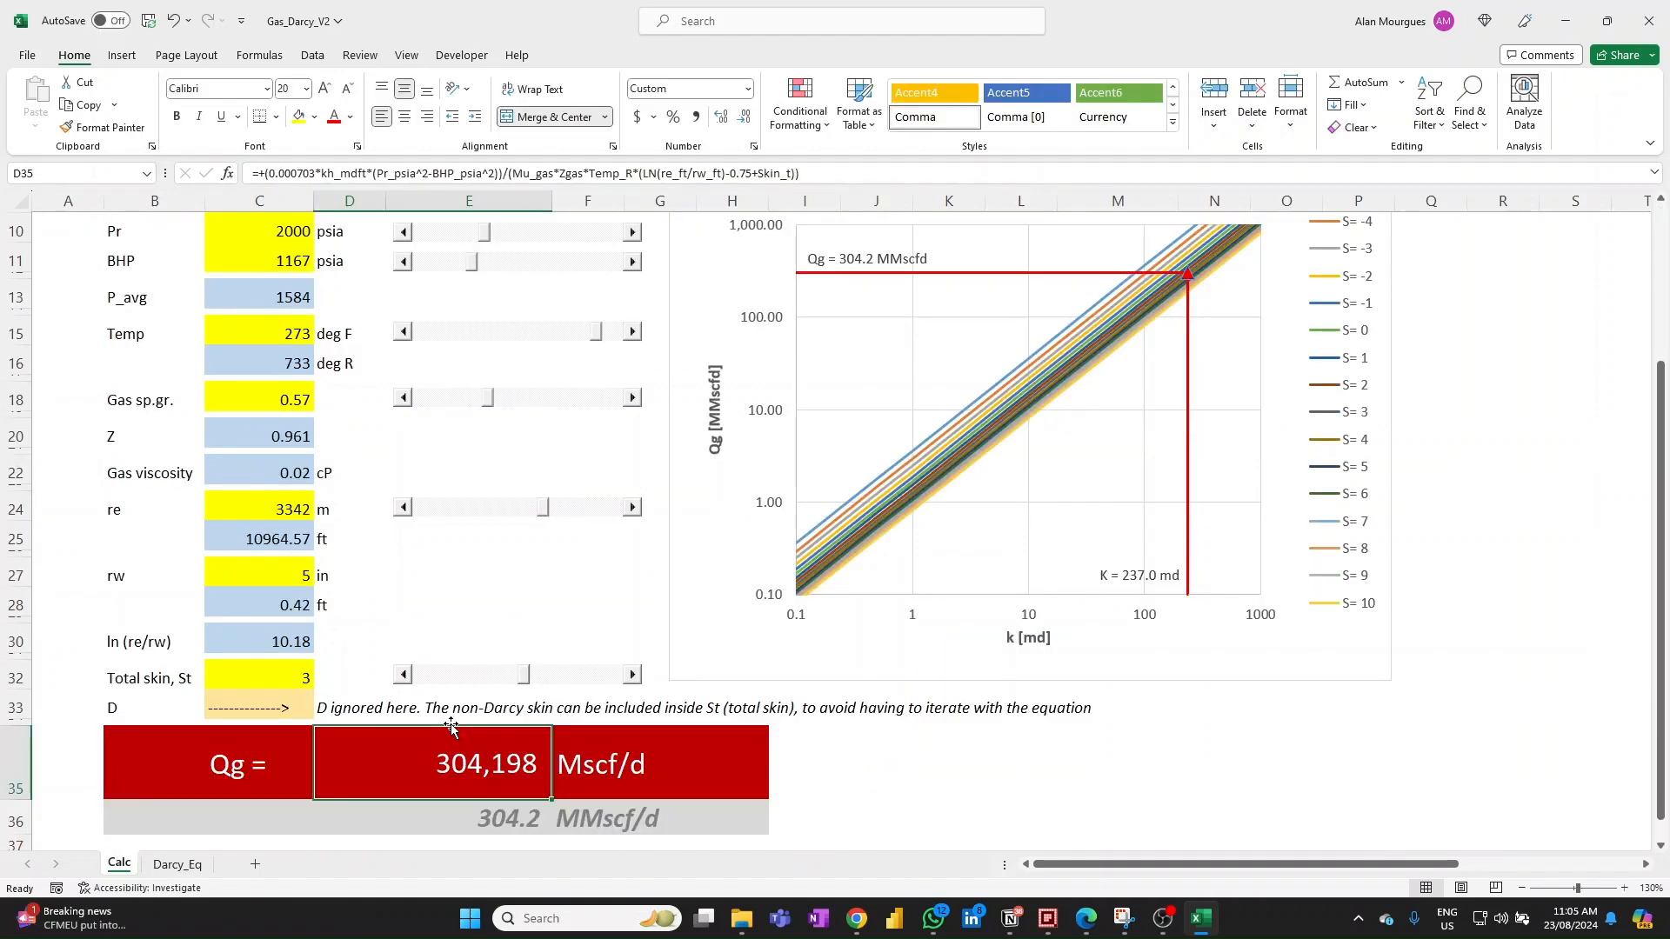
scroll(450, 723, up, 3)
scroll(487, 724, down, 4)
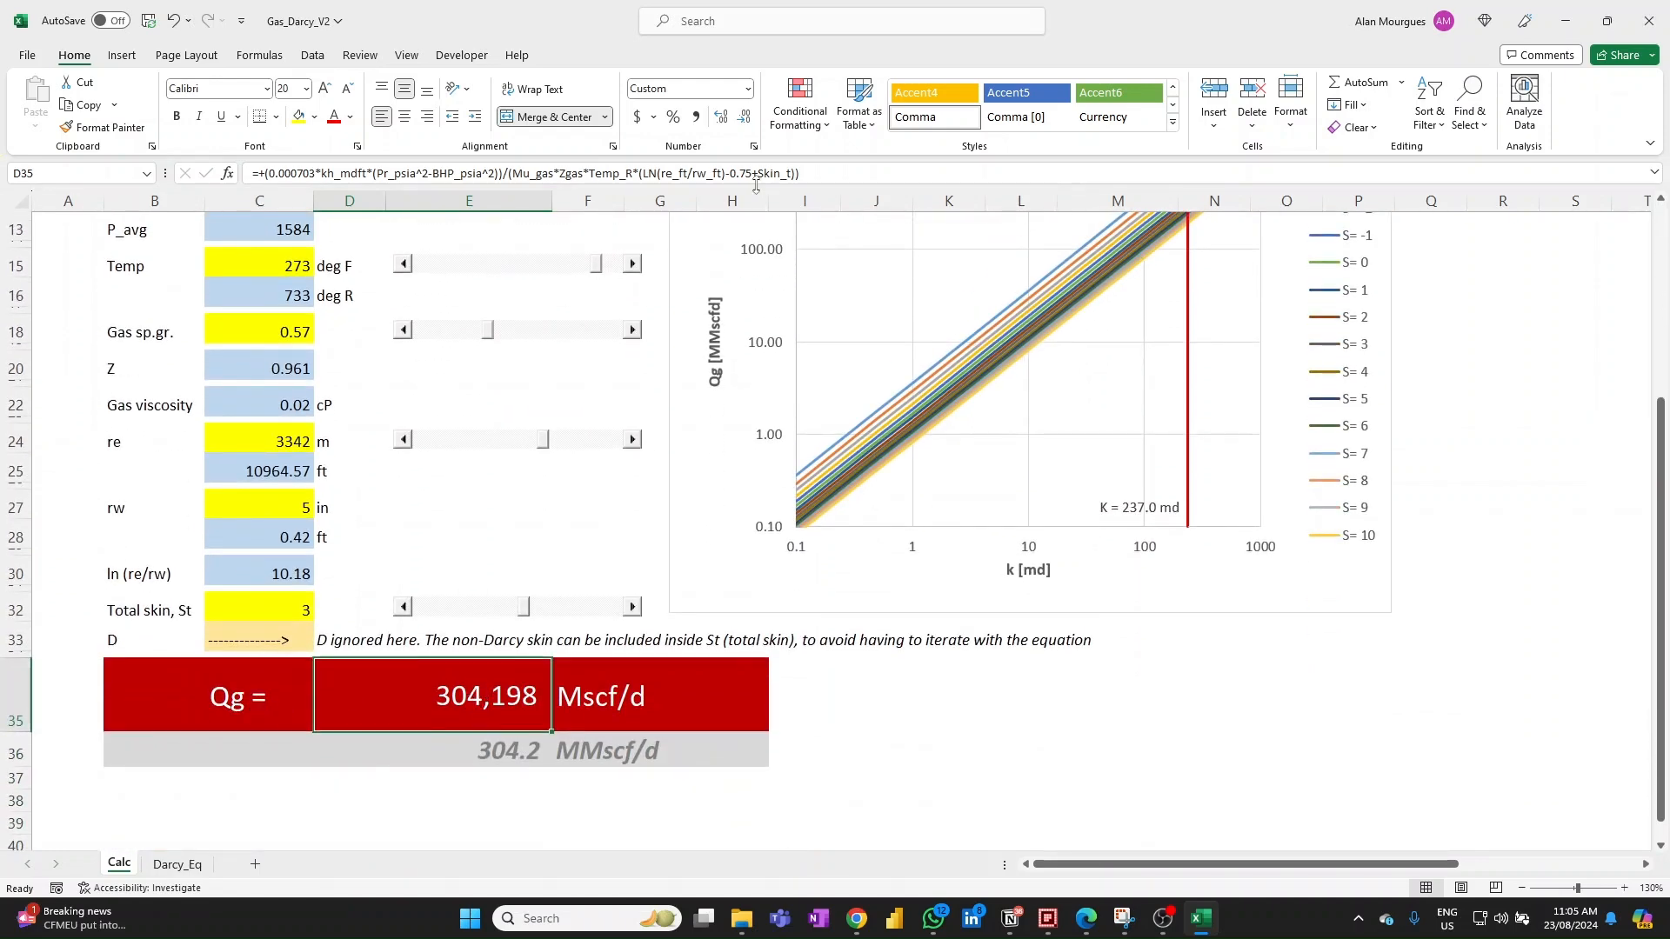
click(345, 173)
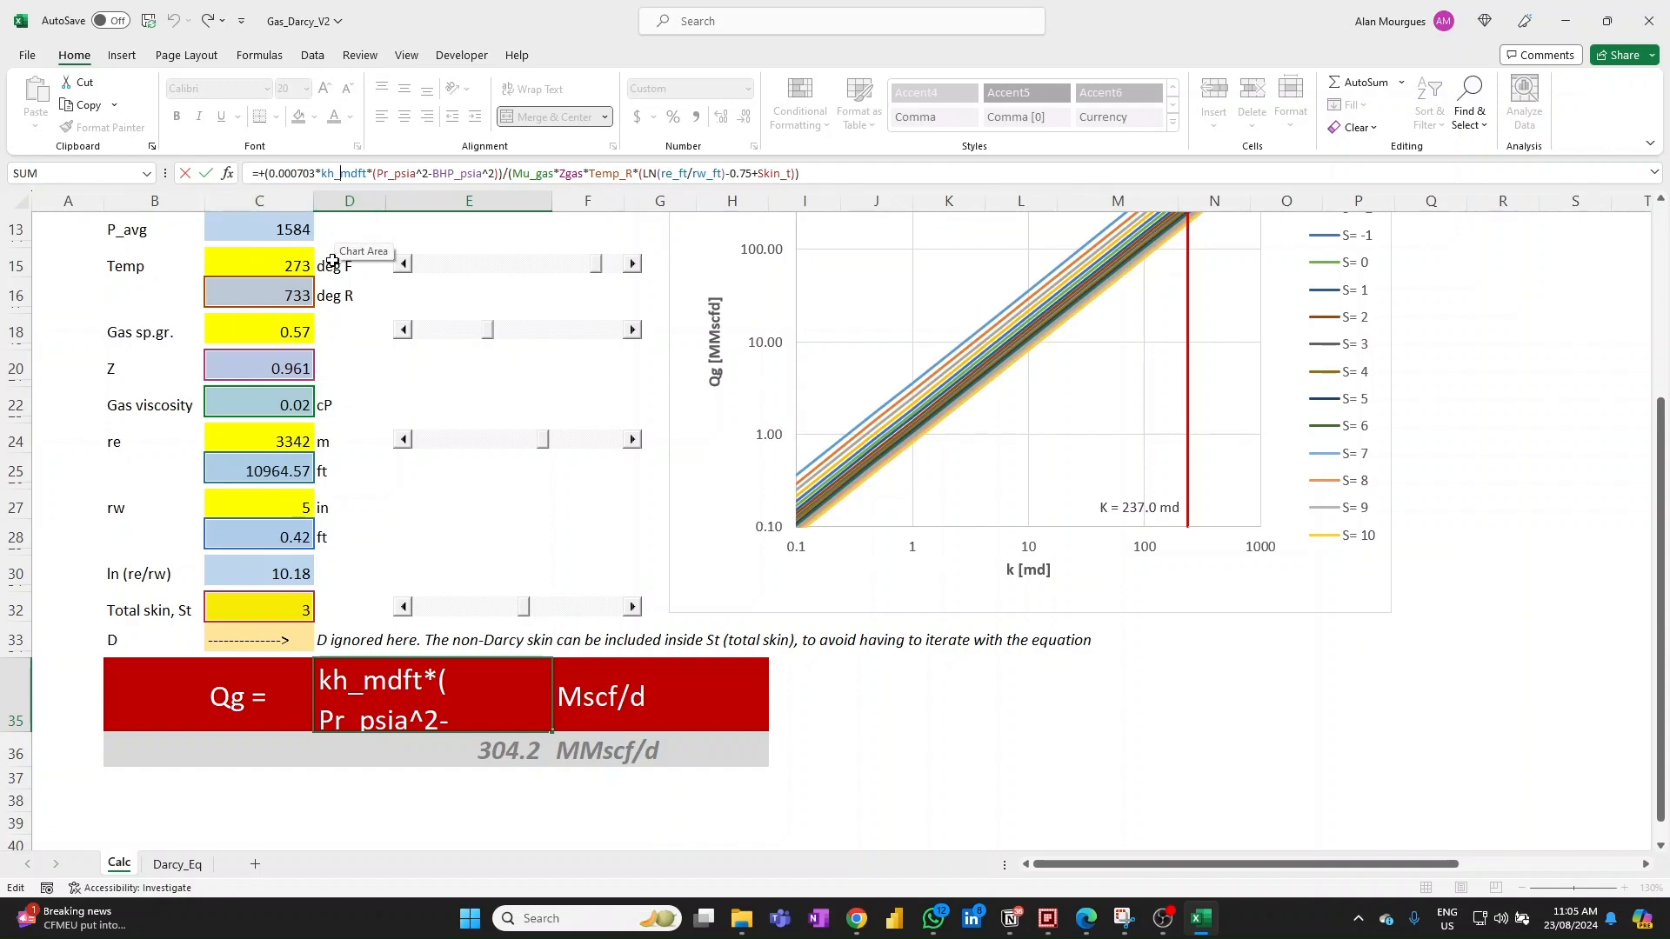
scroll(339, 268, up, 3)
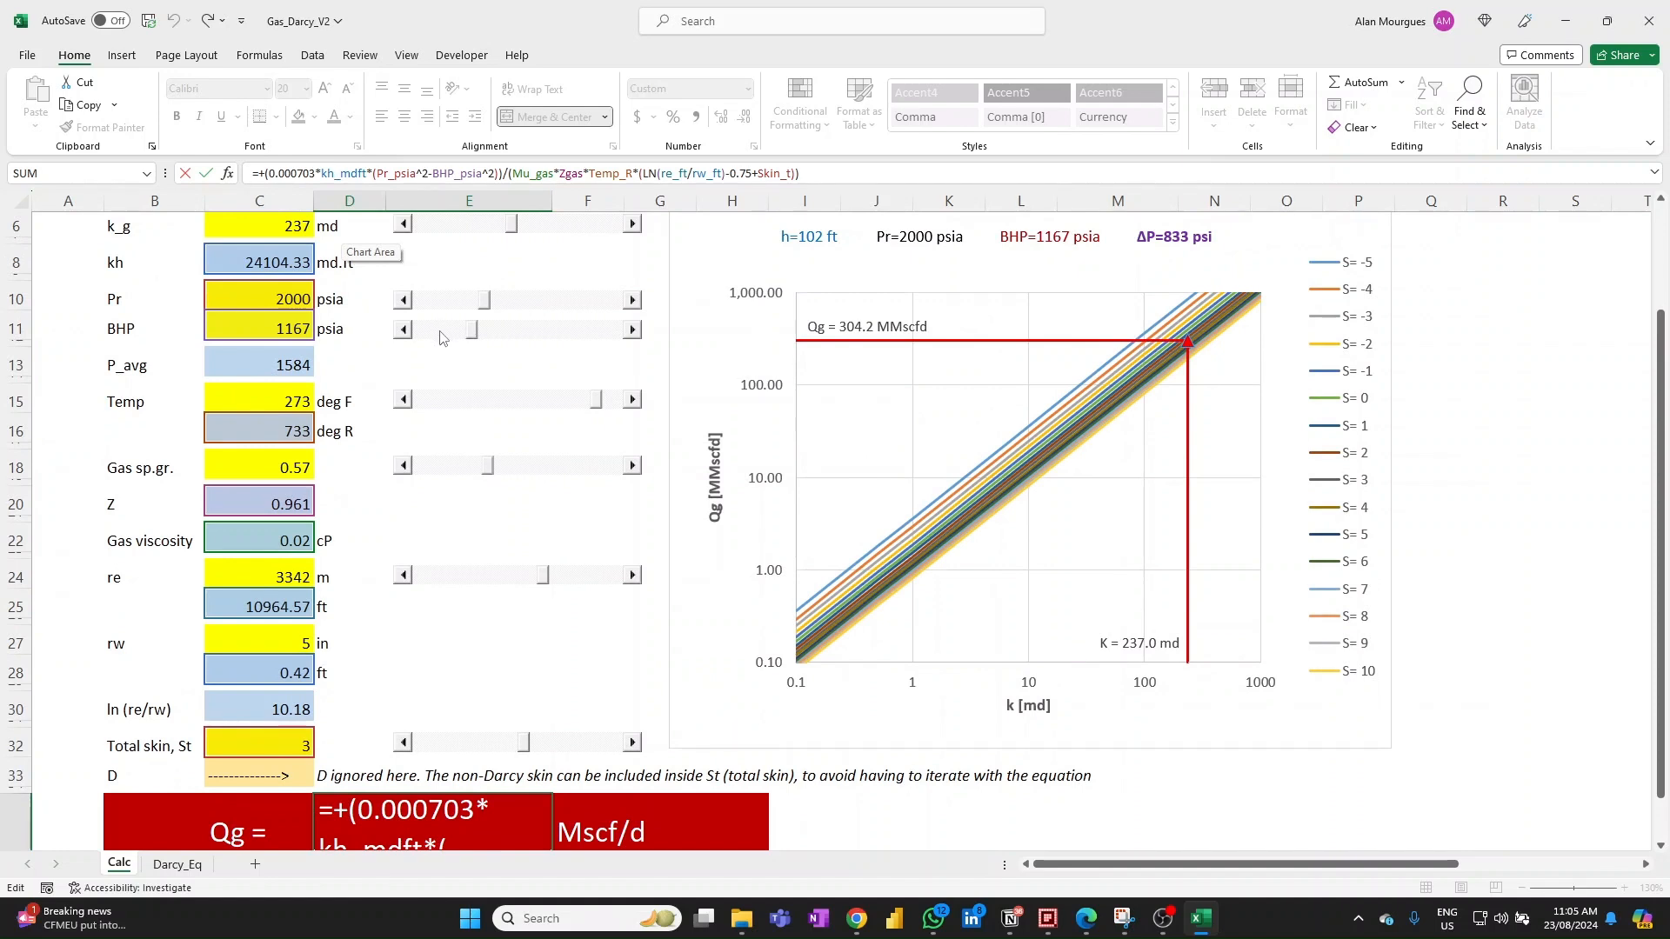
scroll(296, 343, up, 1)
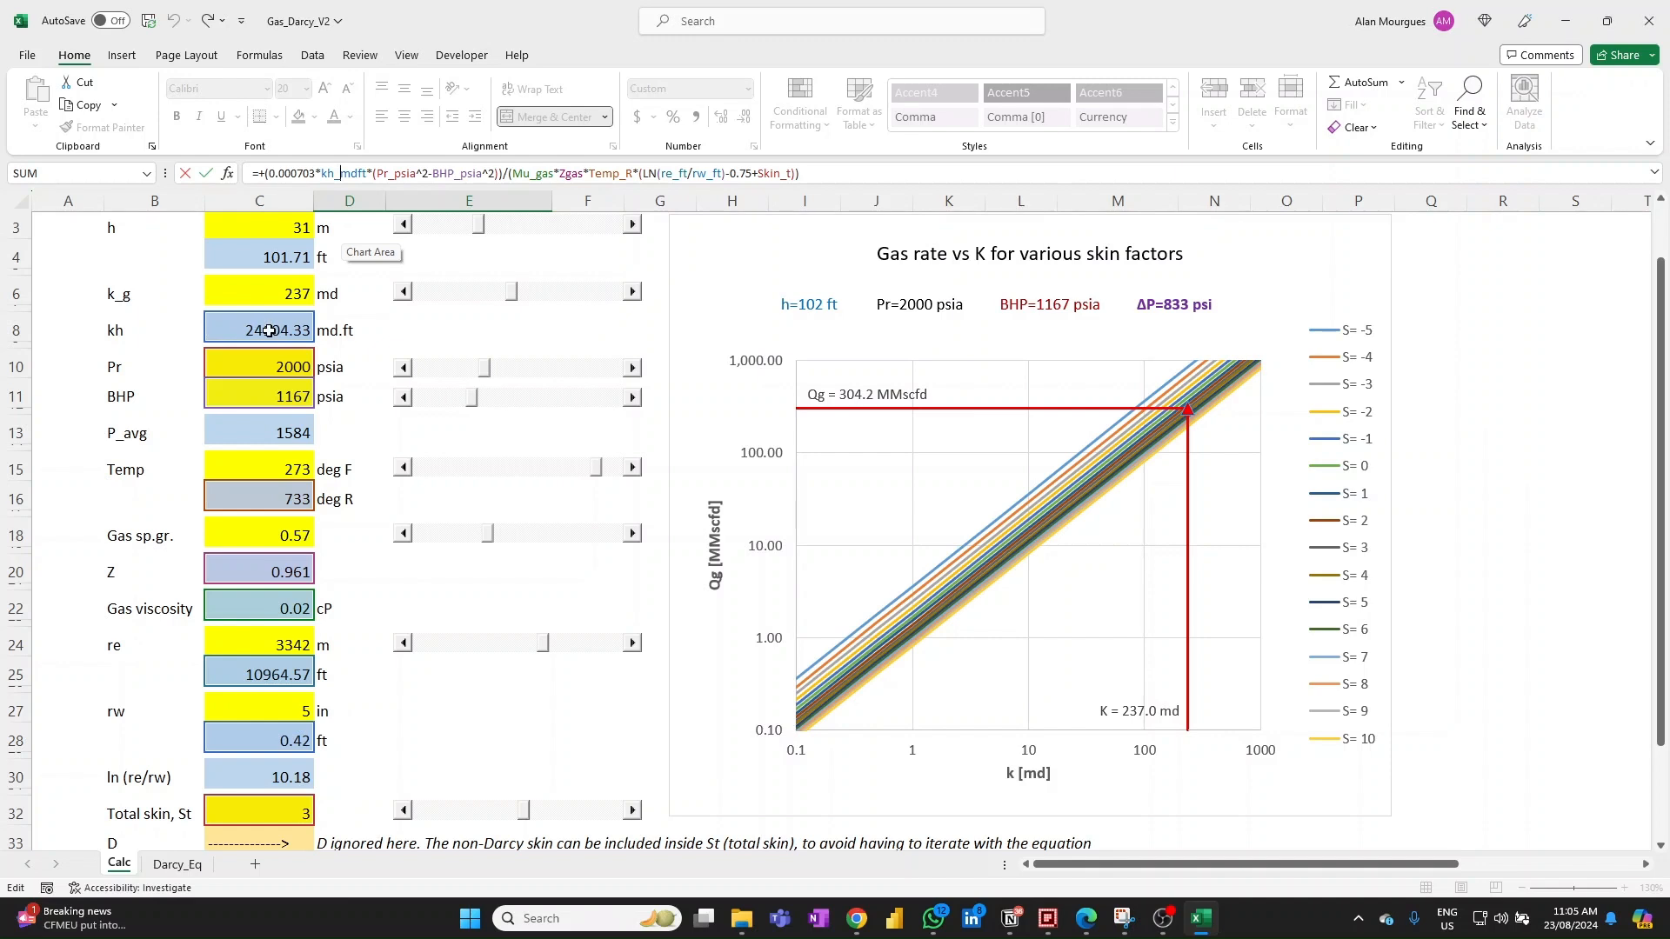
click(267, 327)
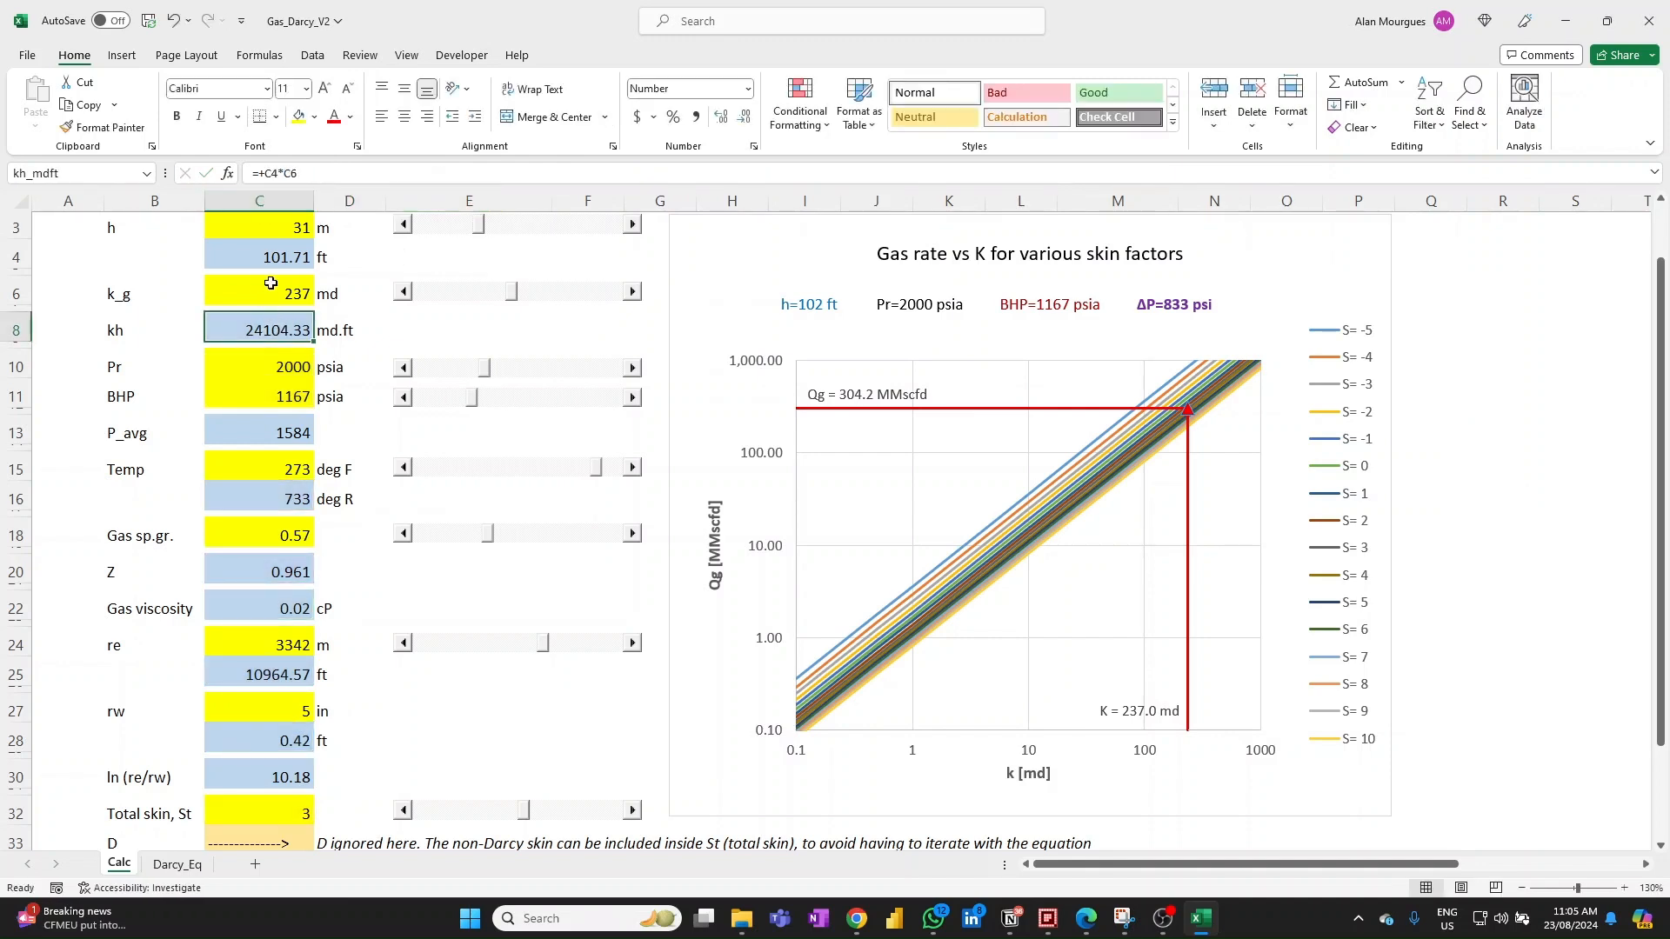
Check the defined names and formulas of the kh, Rankine temperature and Z cells, comparing them with unnamed cells
click(425, 331)
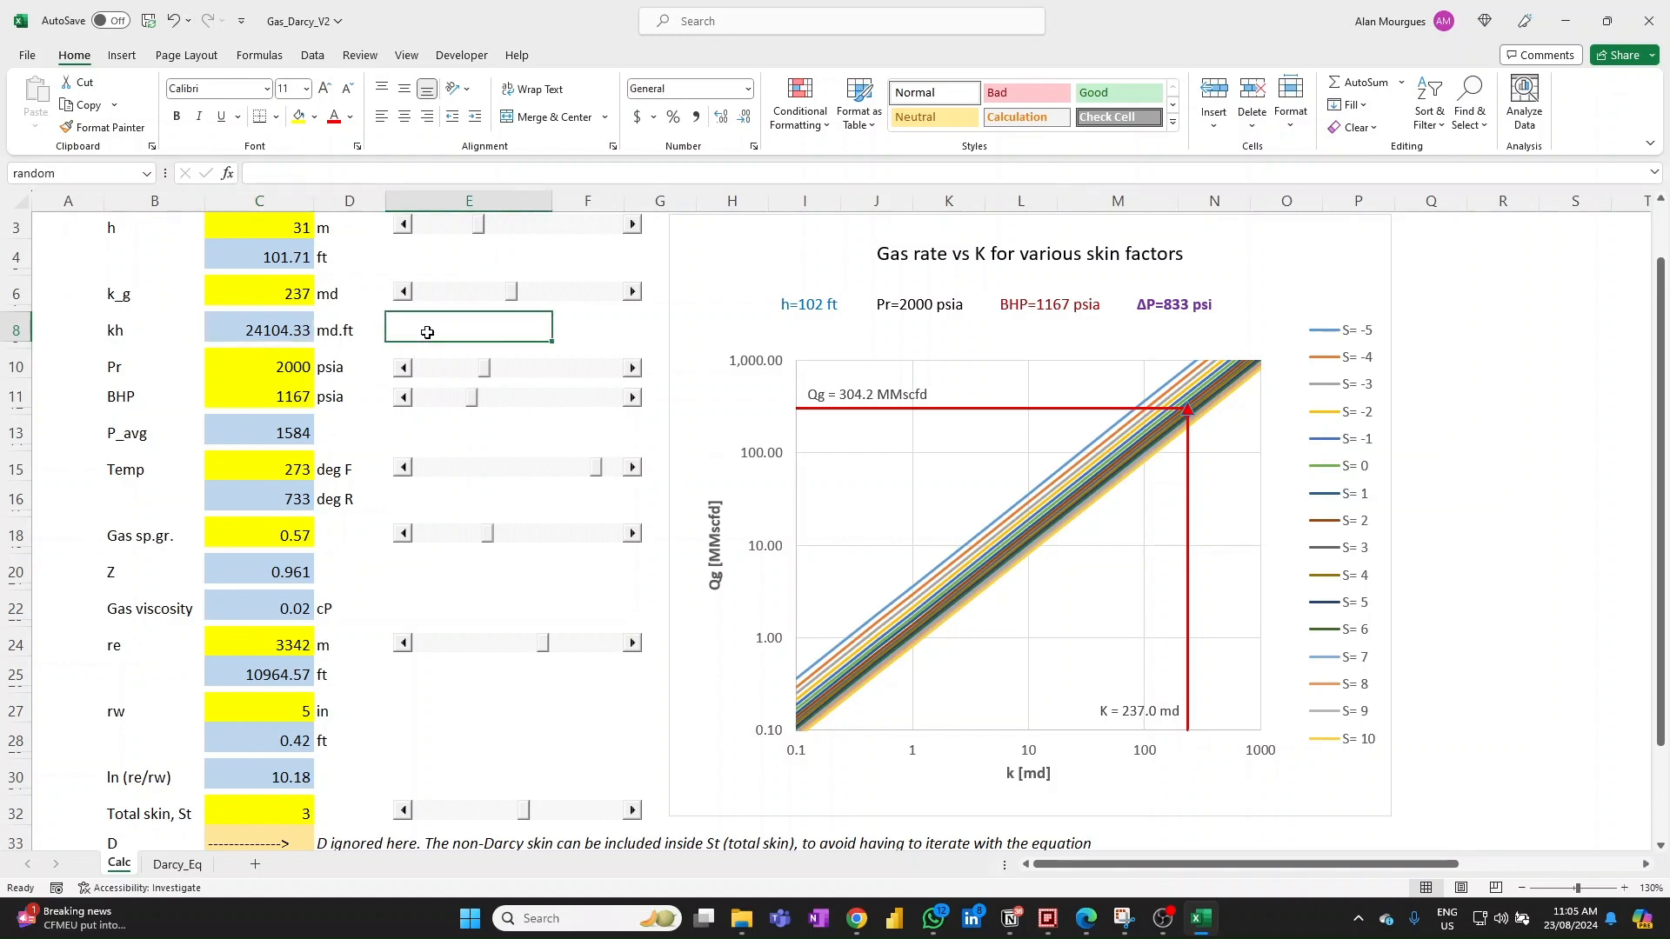
click(457, 432)
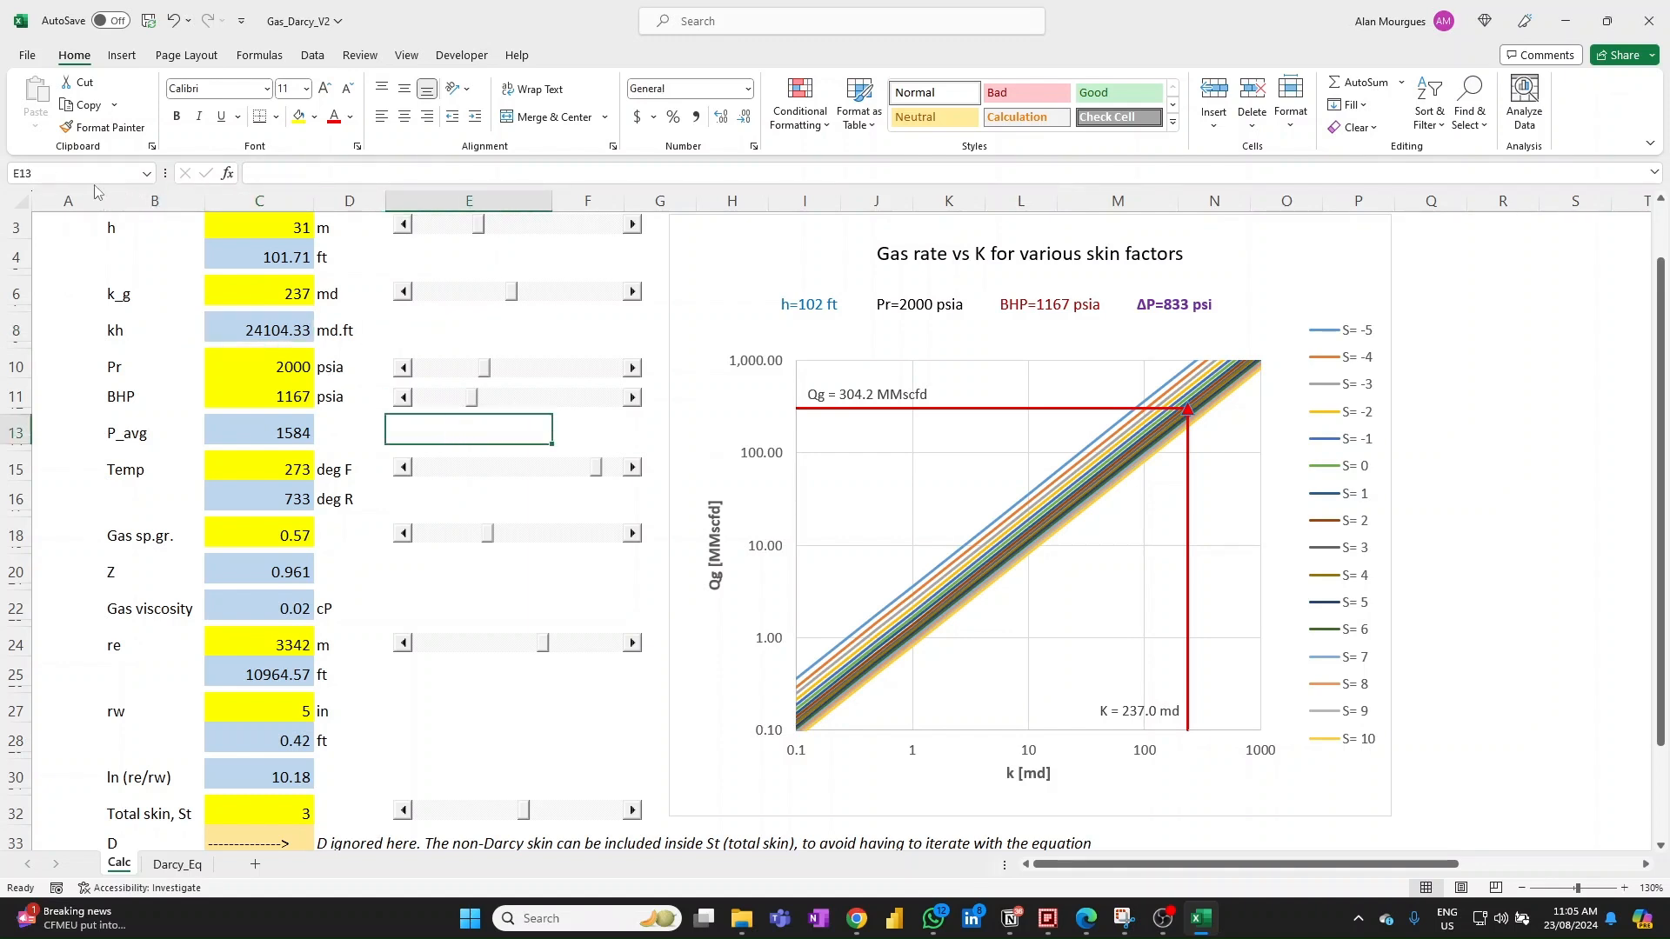
click(467, 500)
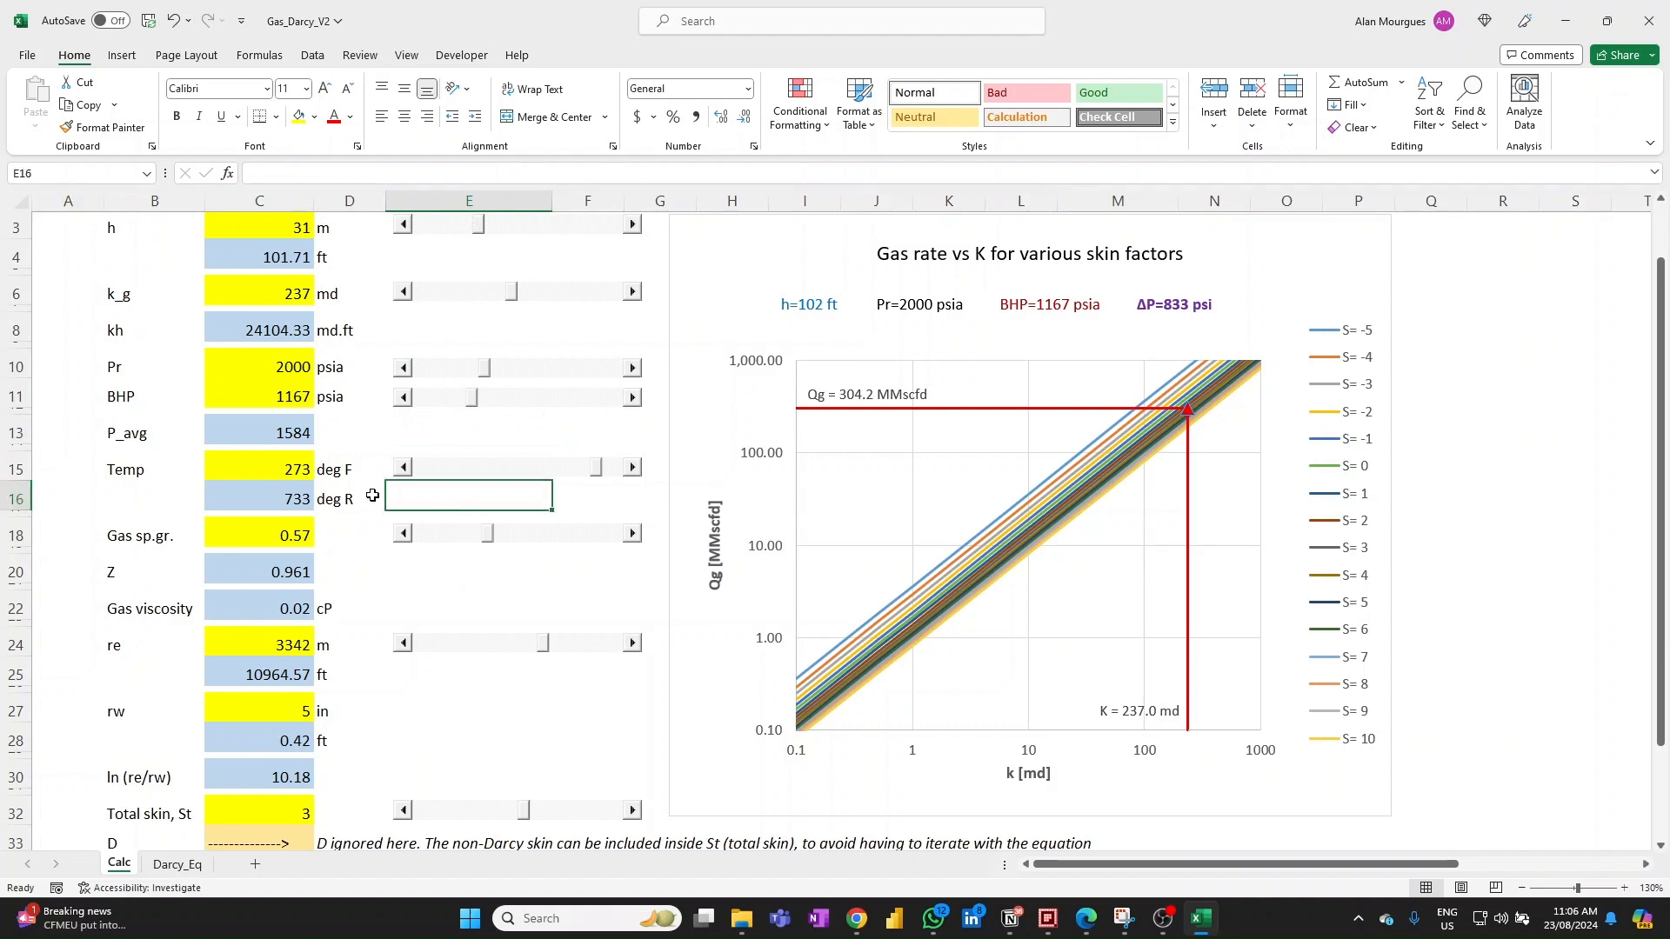
click(40, 303)
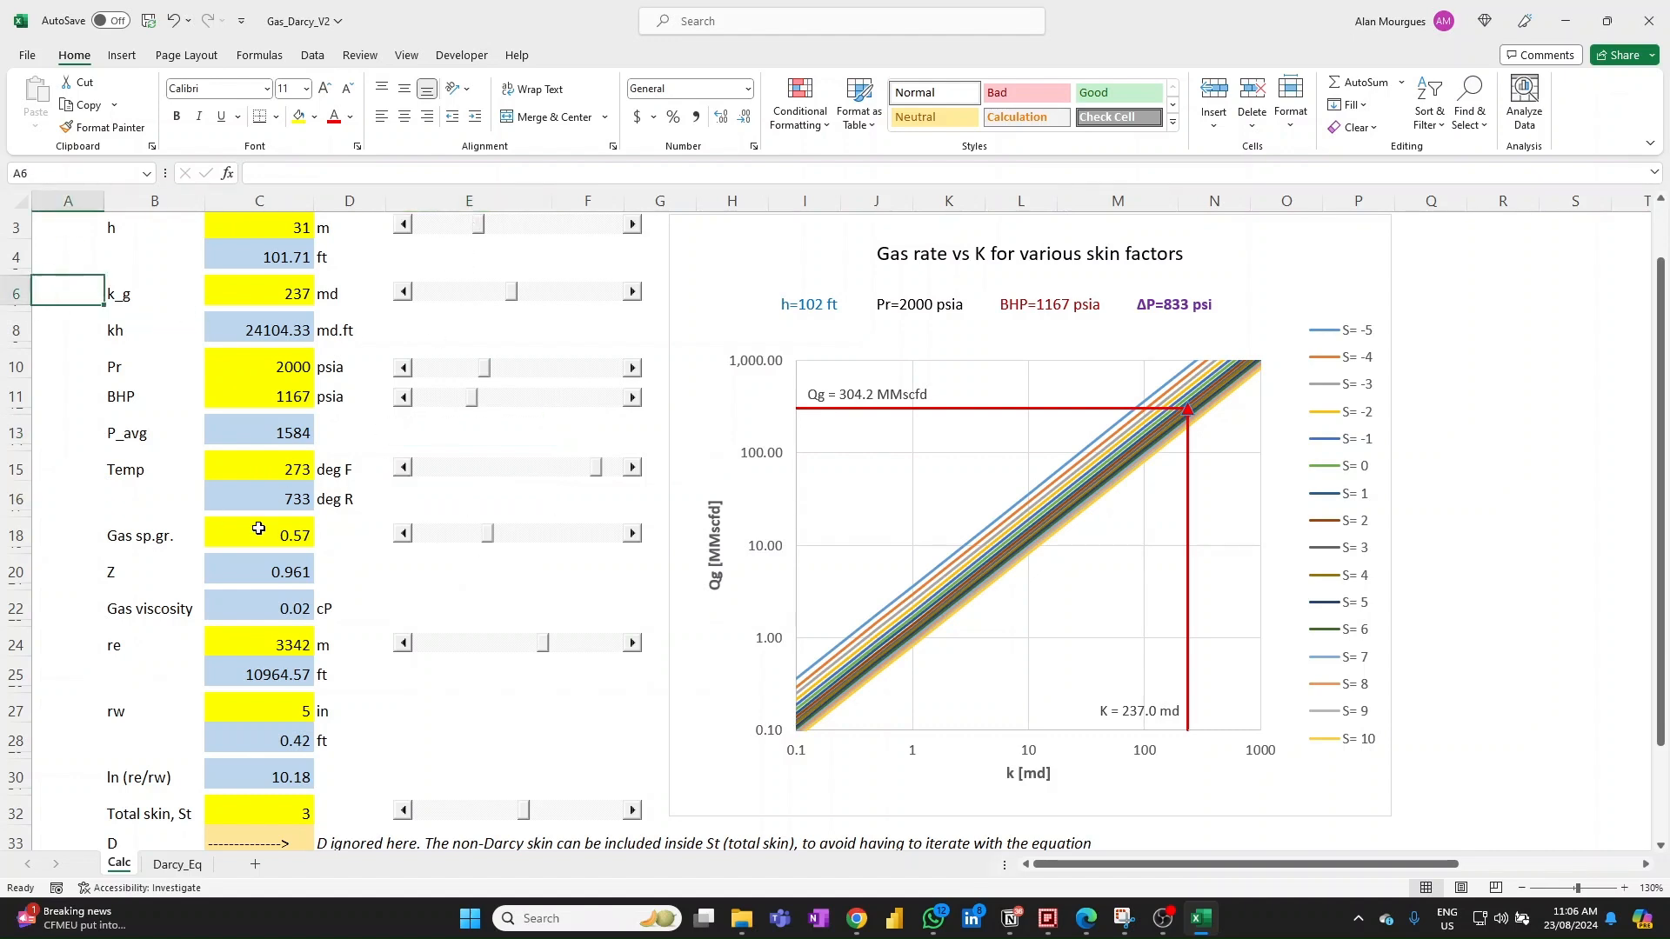
click(283, 342)
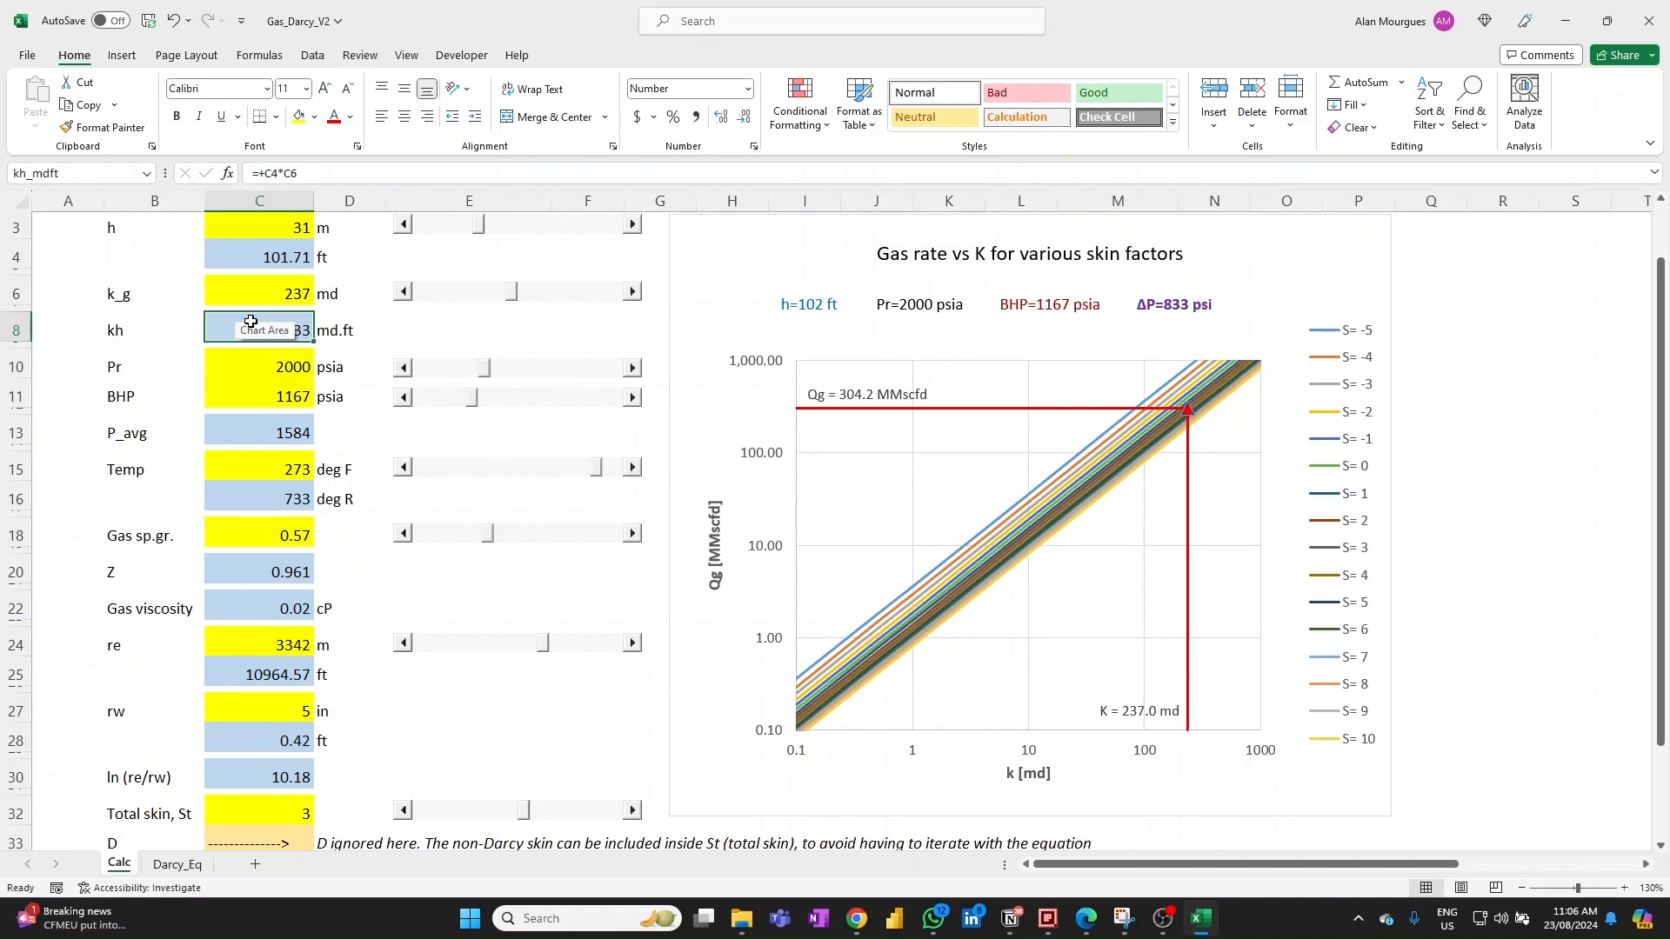
click(260, 499)
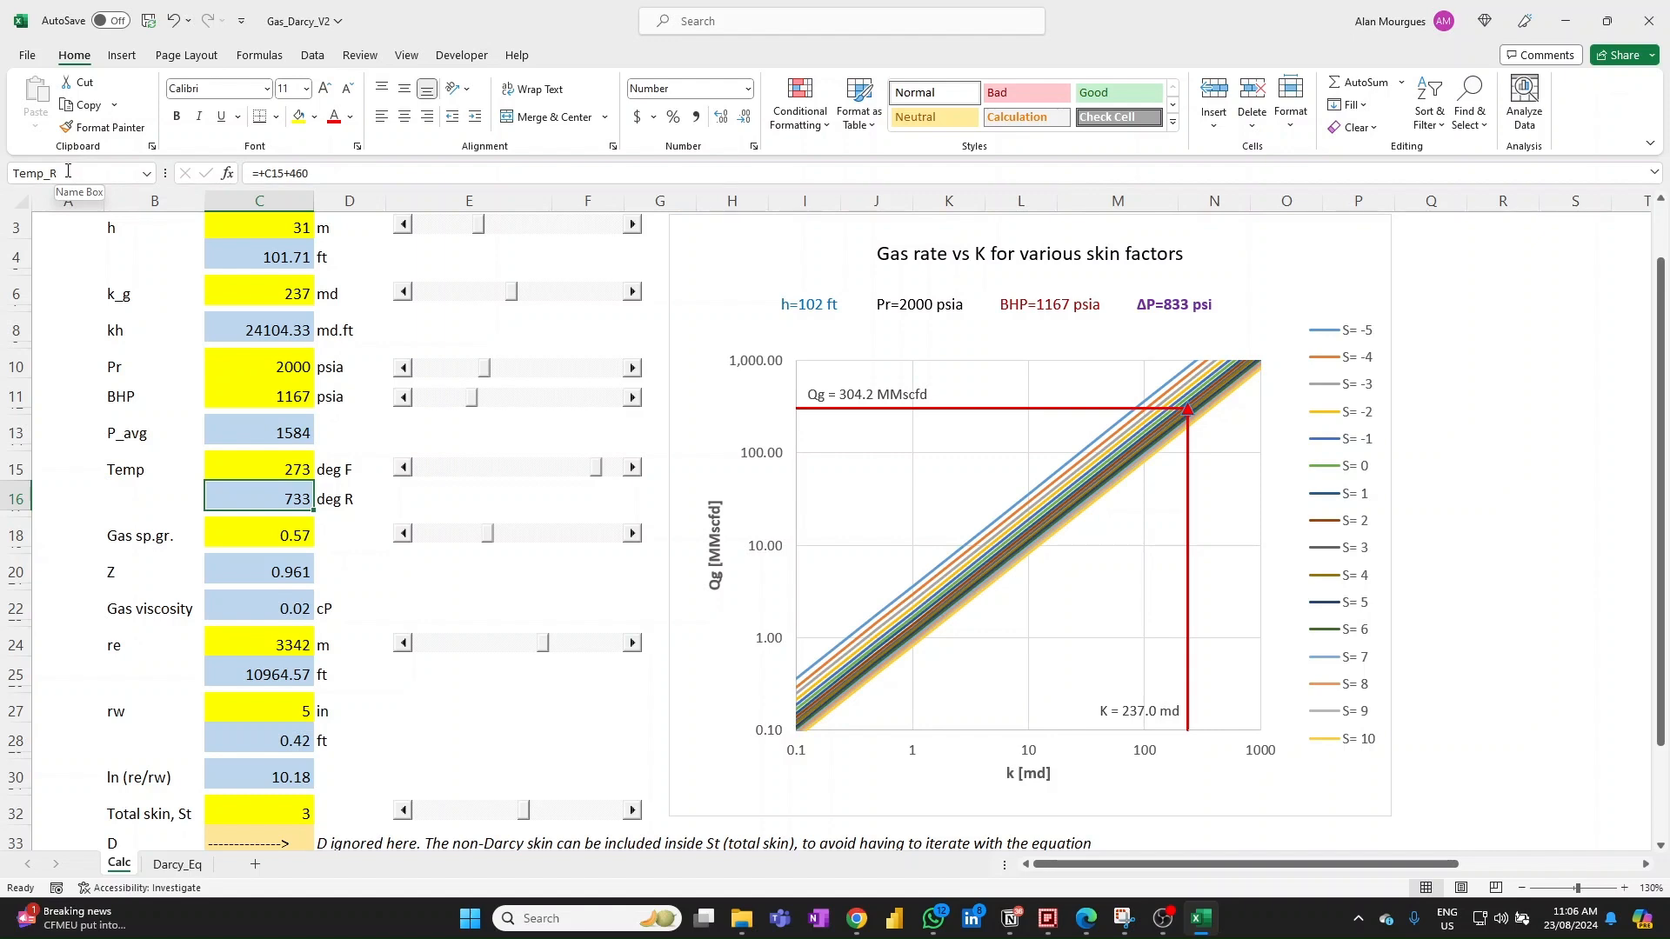
click(292, 570)
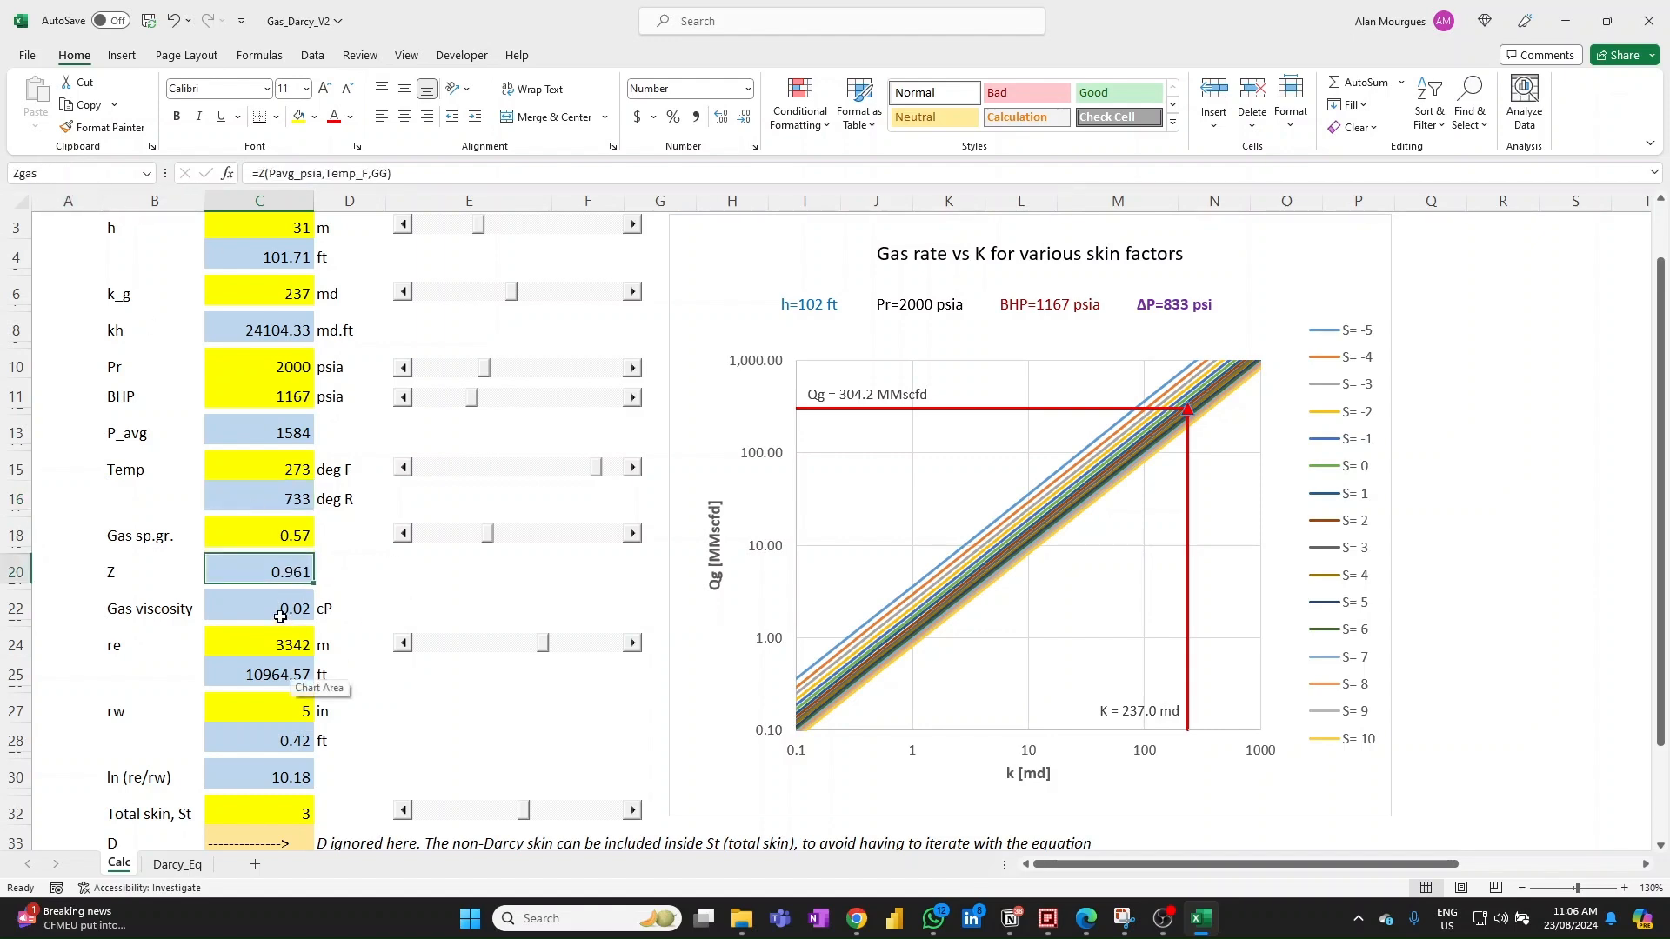
Review the named variables in the Qg formula again and examine the gas rate versus K chart
scroll(296, 661, down, 2)
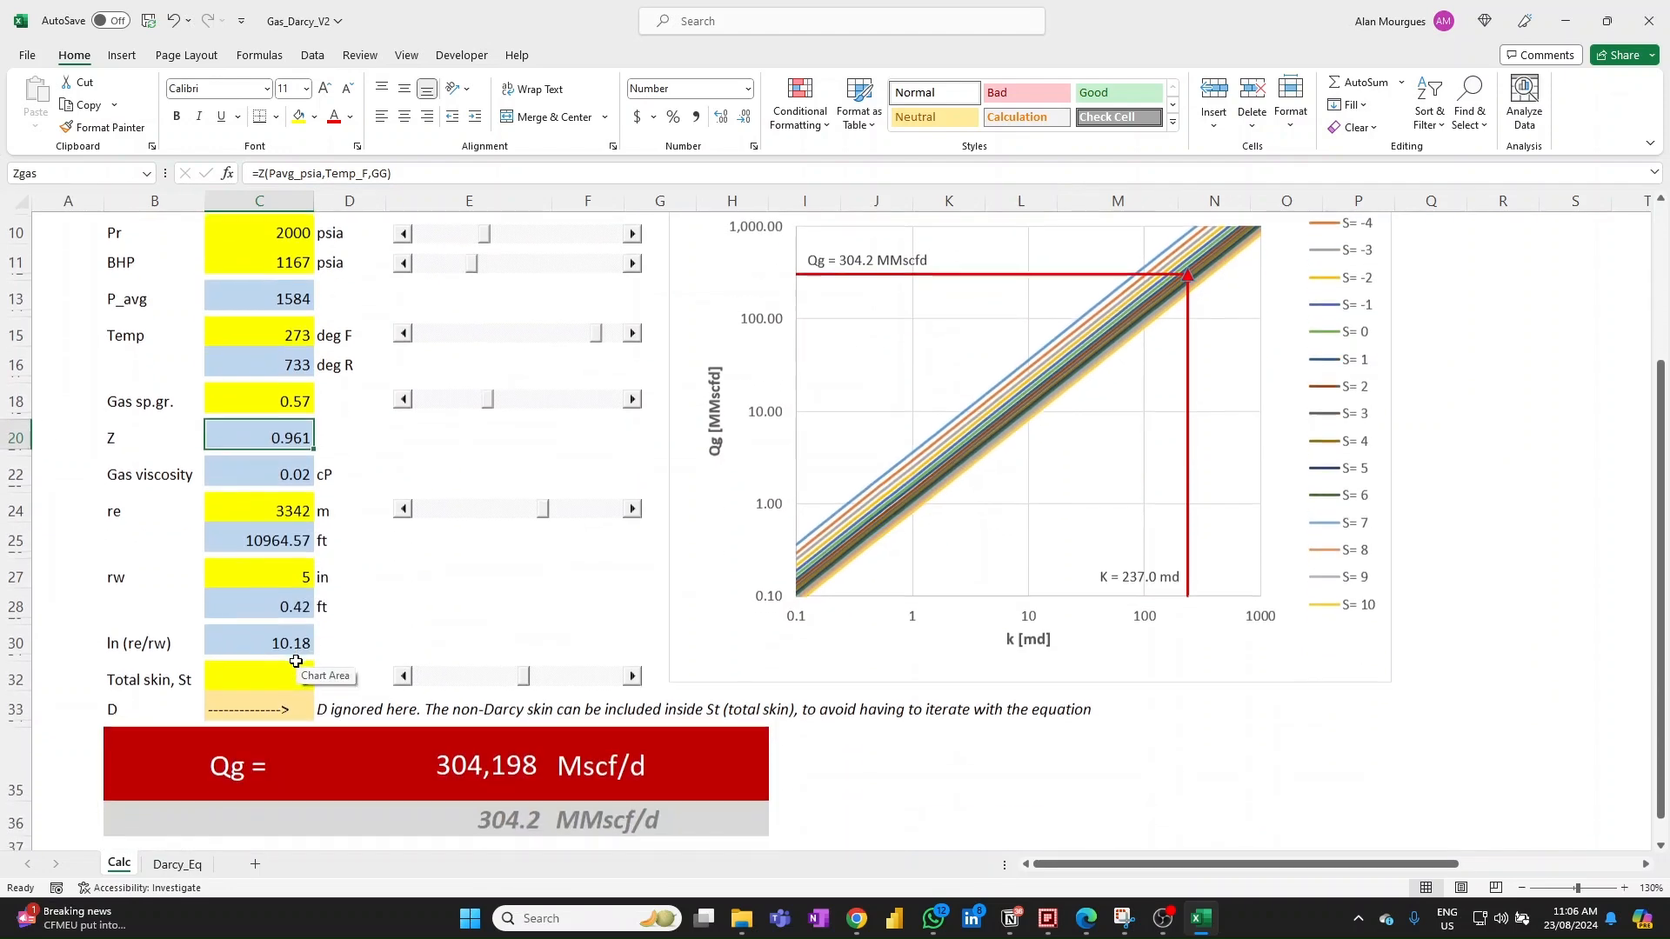
scroll(296, 661, down, 1)
click(417, 695)
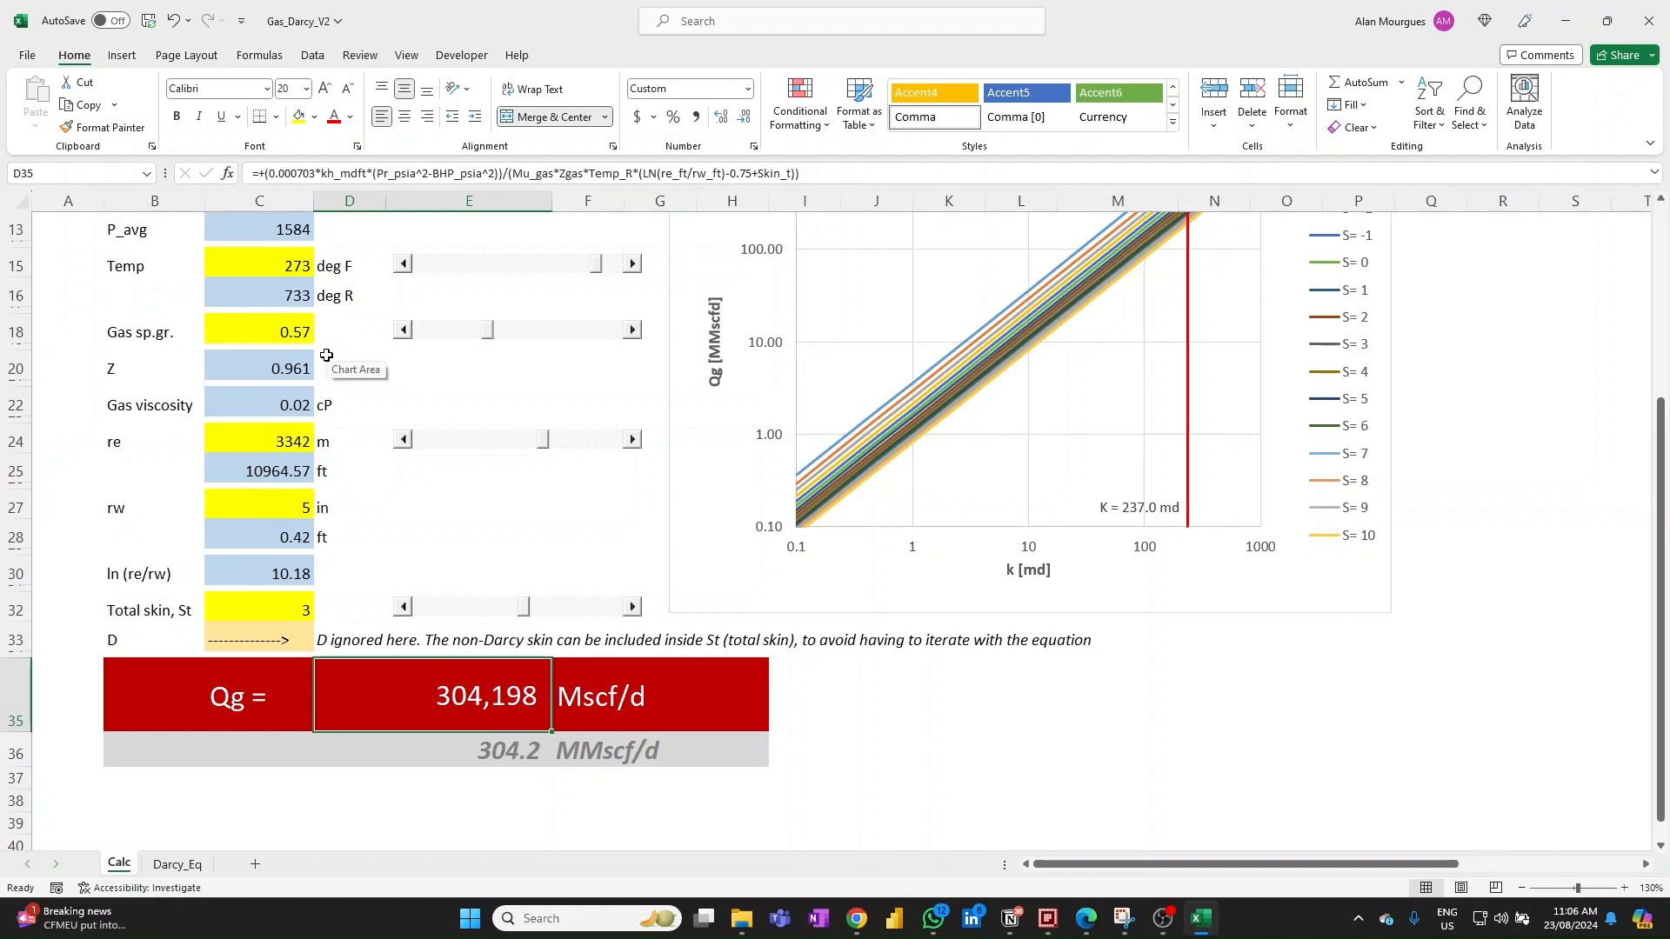
scroll(442, 573, up, 4)
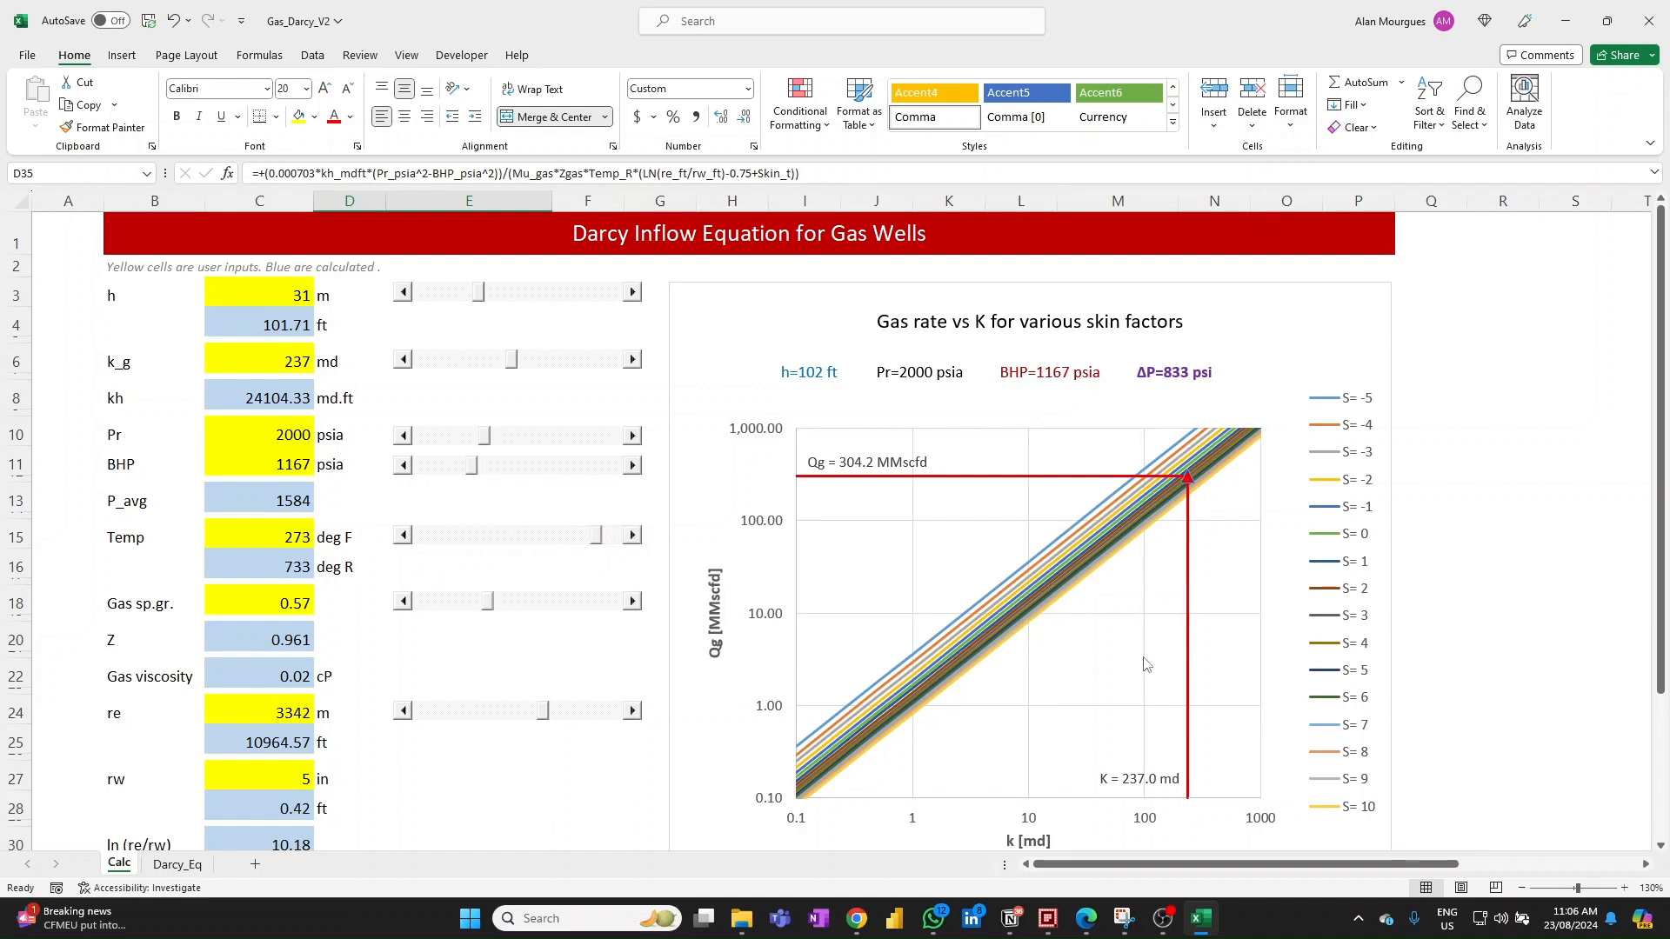
scroll(1157, 661, down, 1)
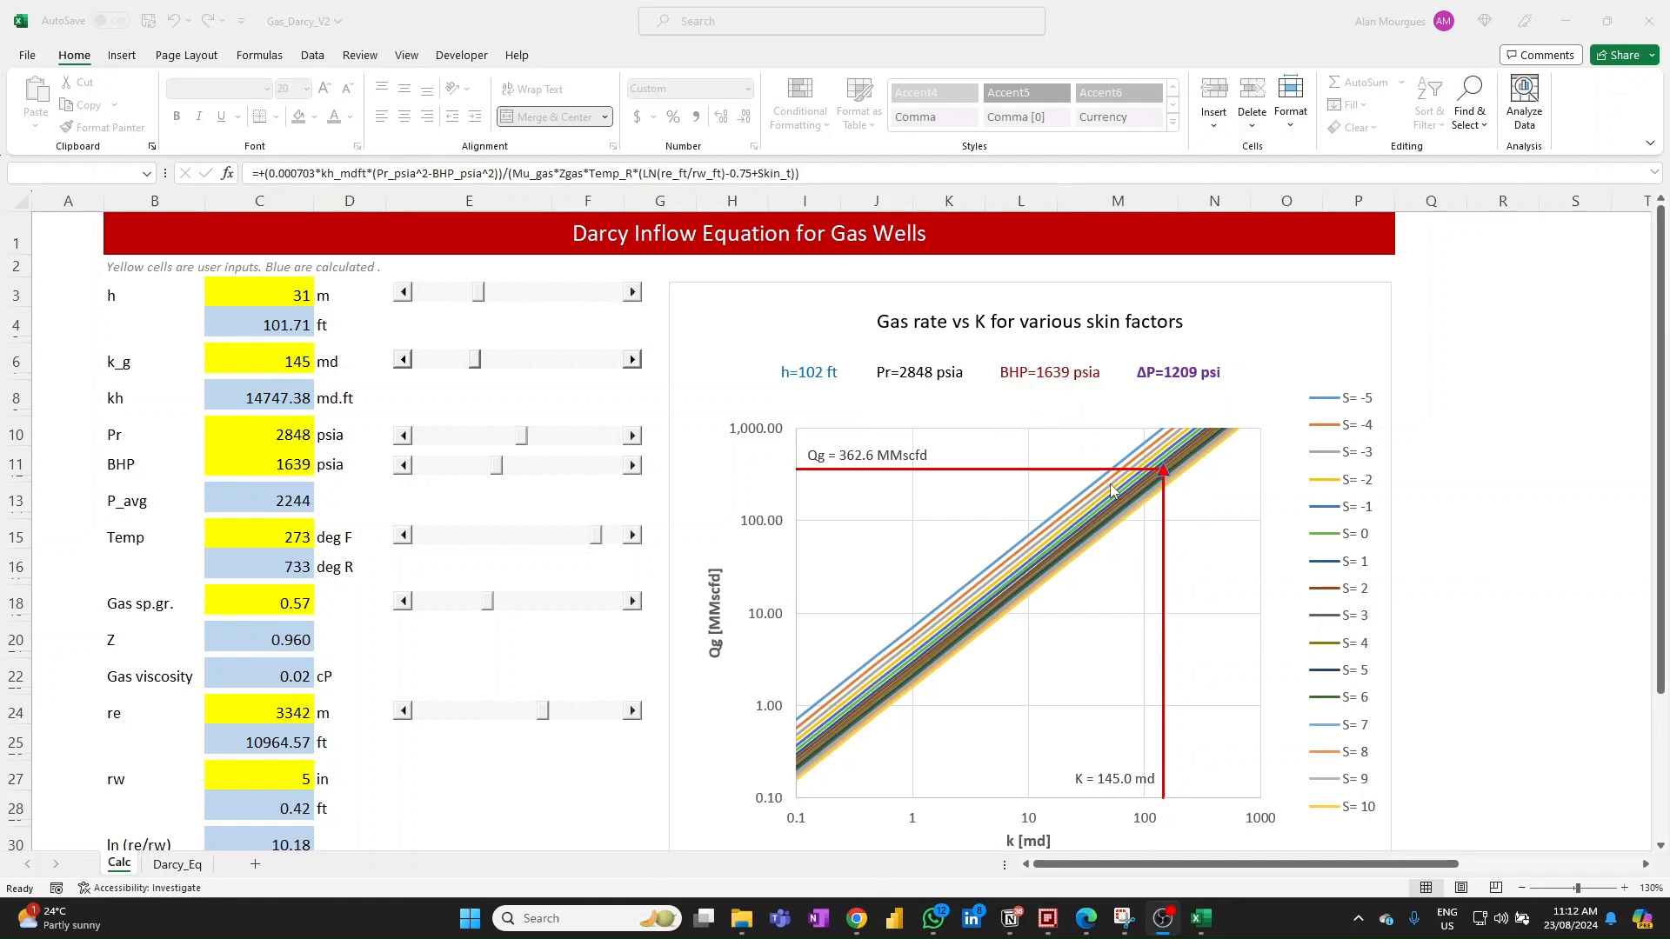
Raise h to 100 m with its scroll bar and open that scroll bar's properties in Design Mode
mouse_move(1110, 489)
mouse_move(478, 298)
mouse_down()
mouse_move(390, 297)
mouse_move(630, 295)
mouse_up()
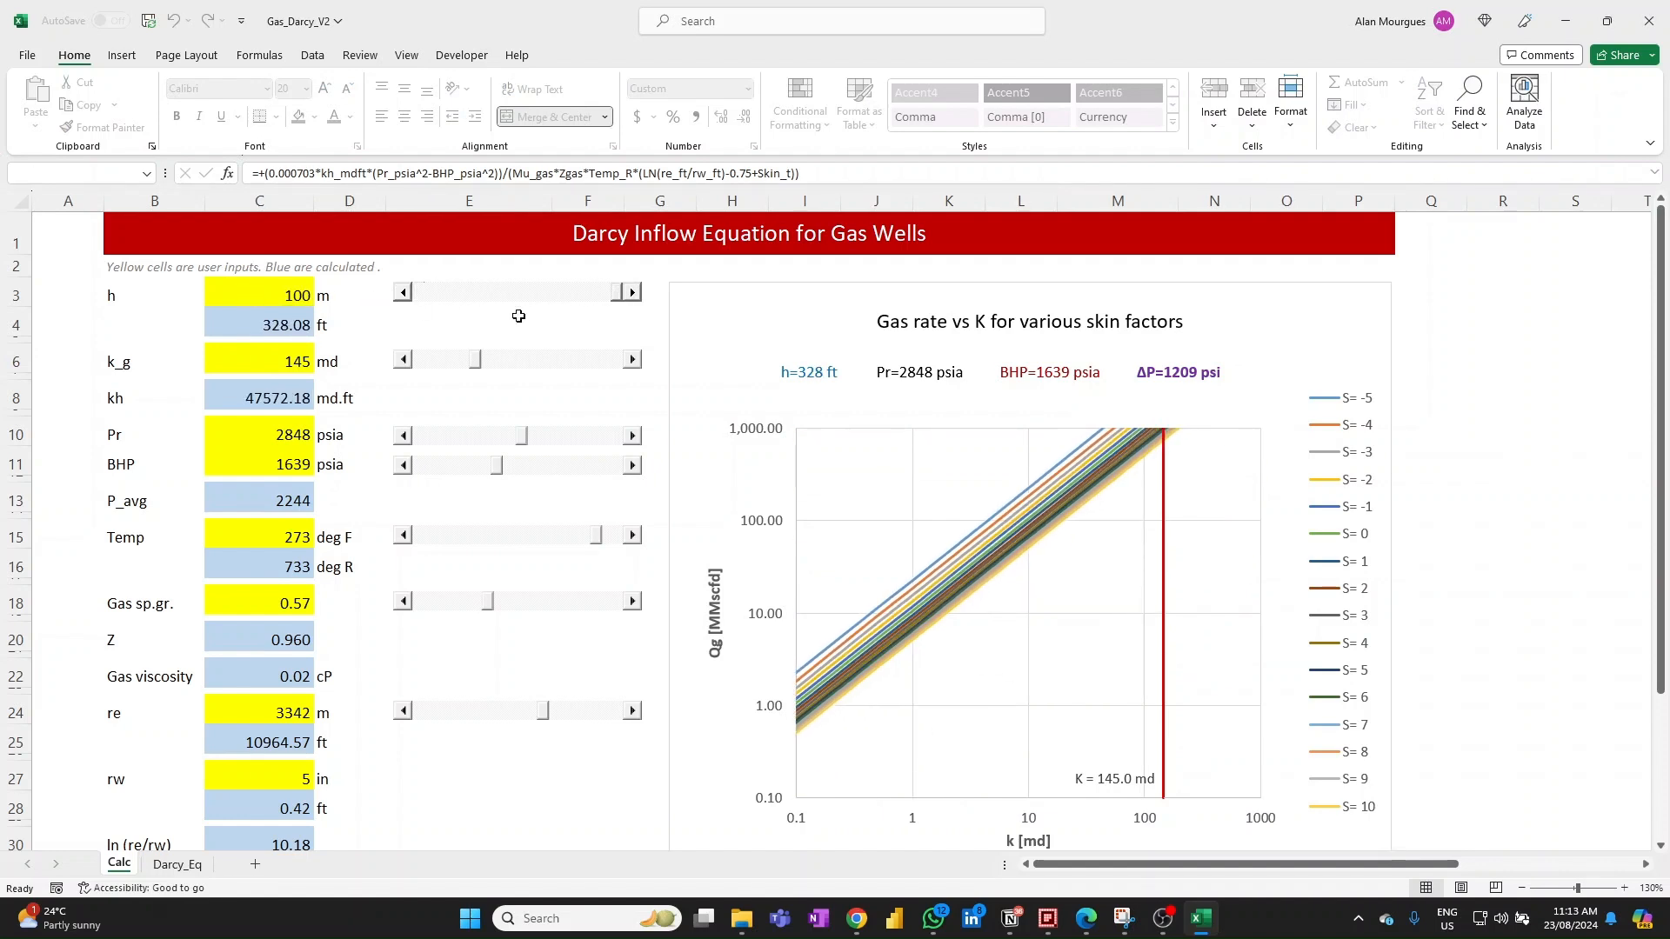
click(464, 57)
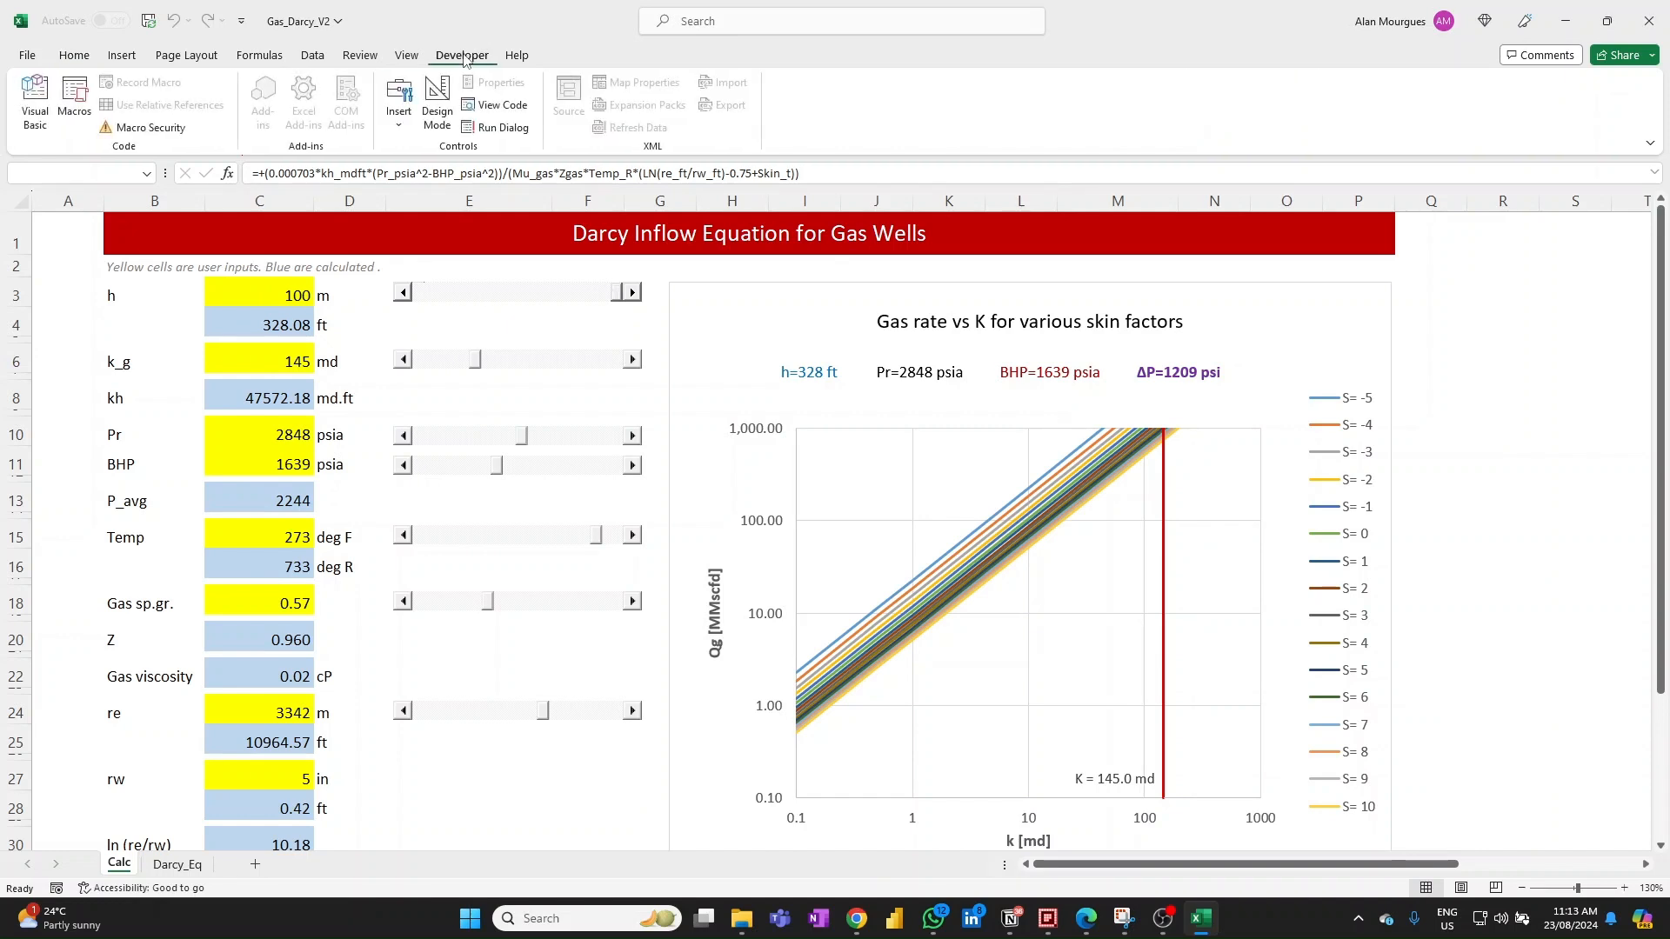
click(437, 104)
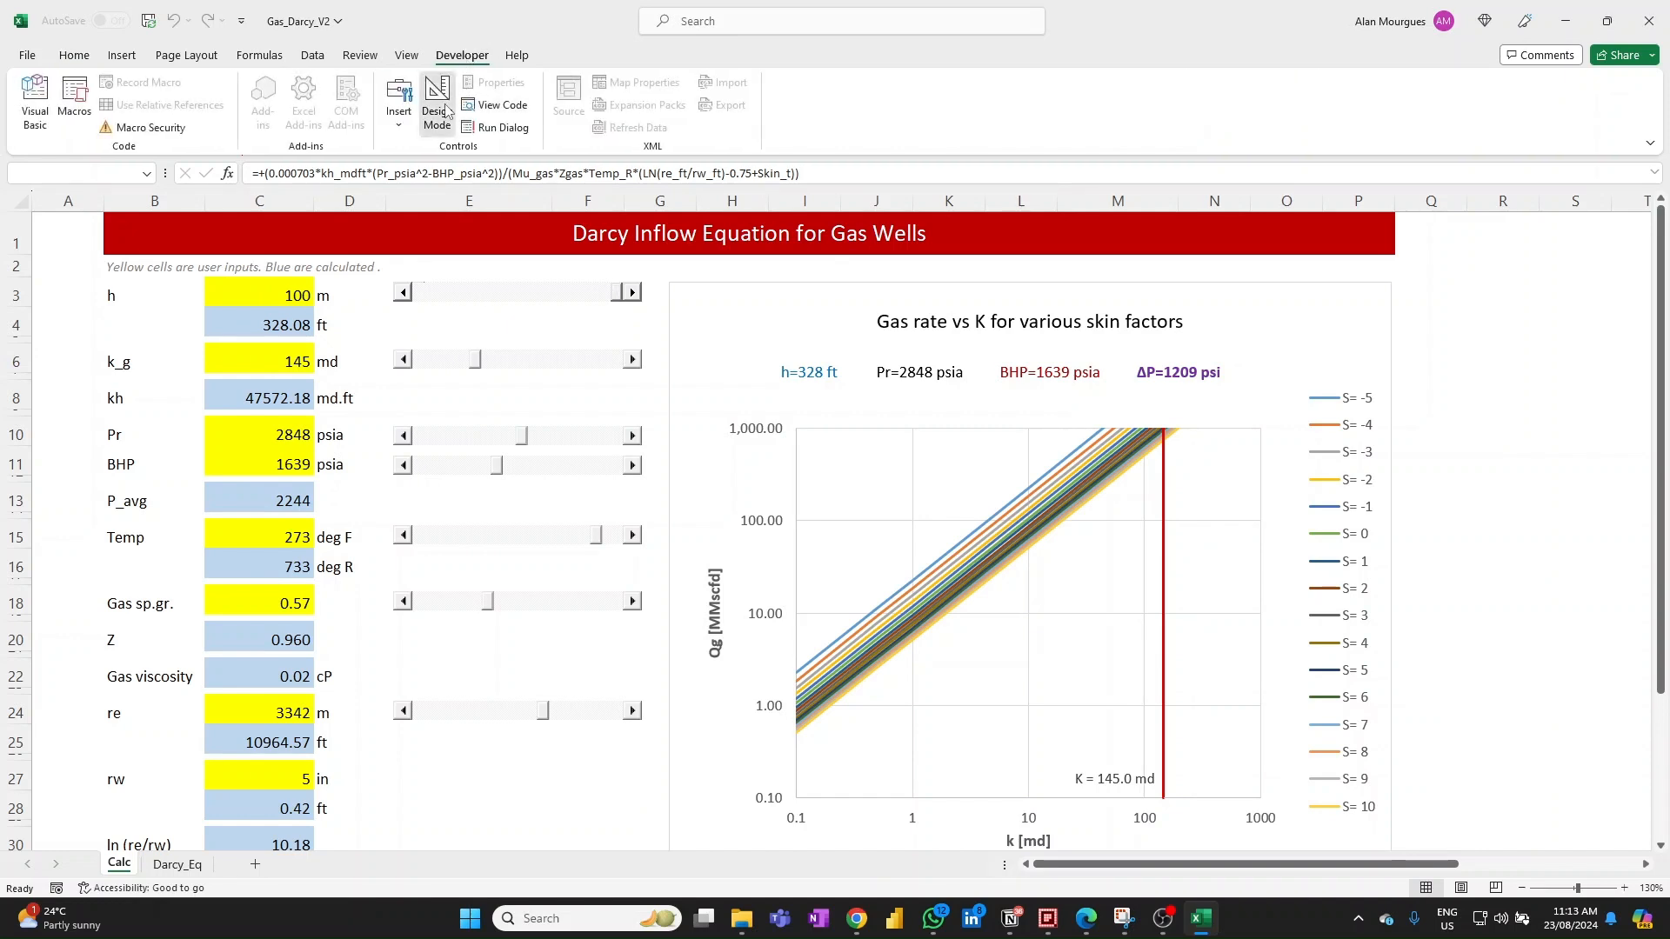
right_click(525, 298)
click(594, 391)
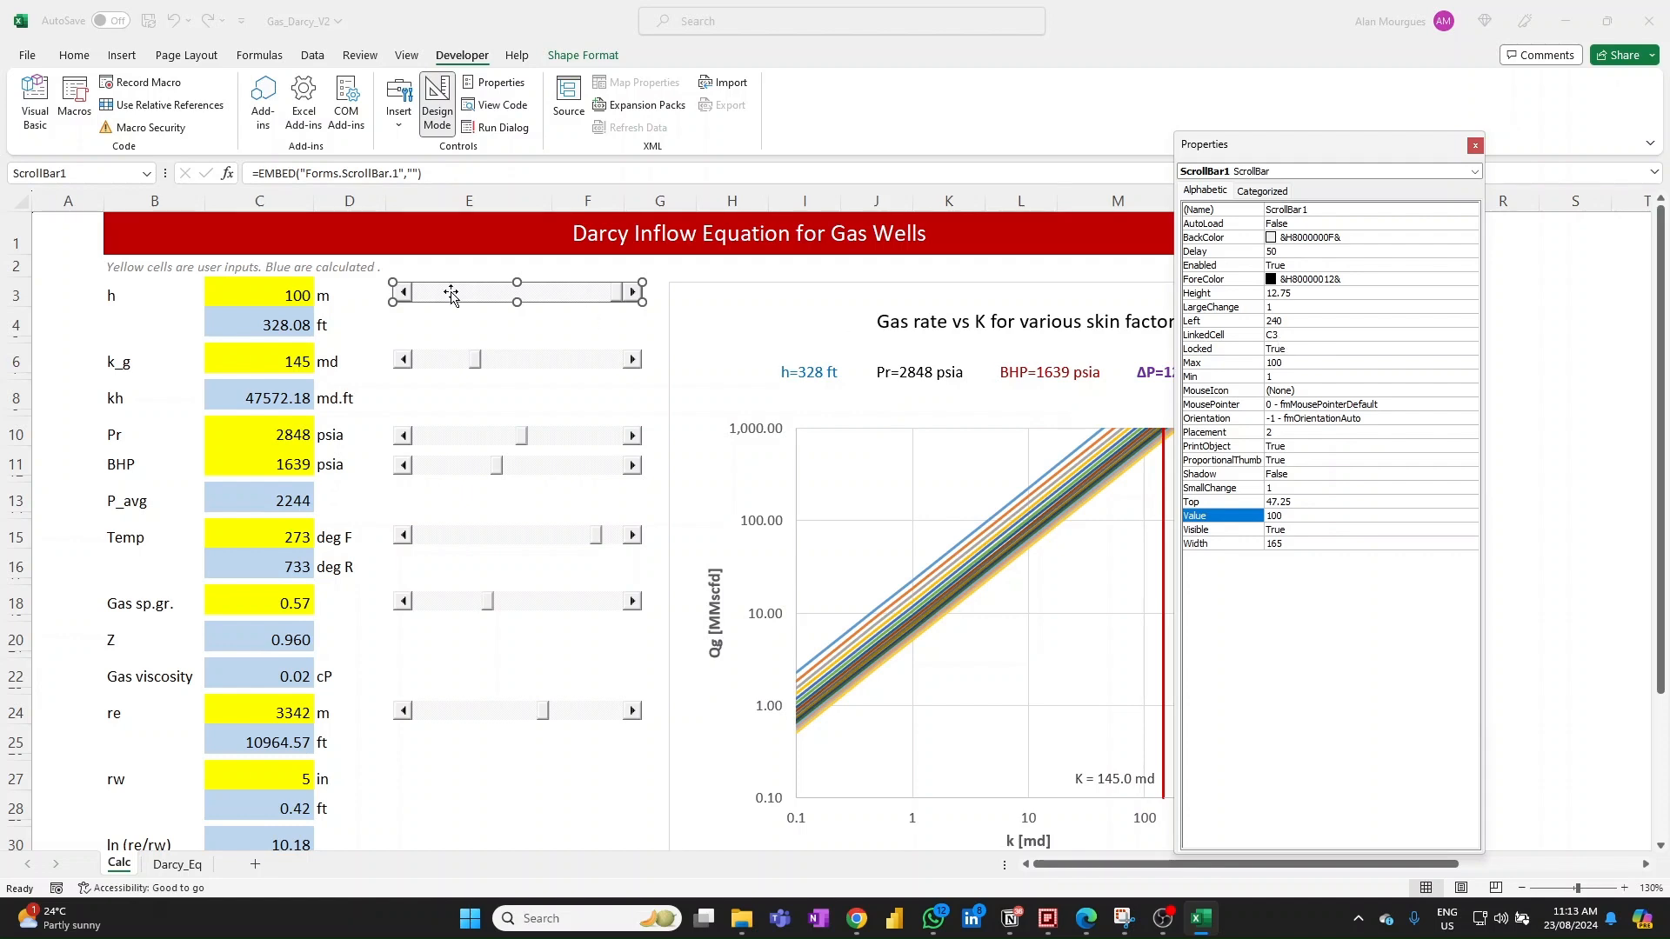
Set the h scroll bar's Max property to 150, close its properties and leave Design Mode
click(1282, 364)
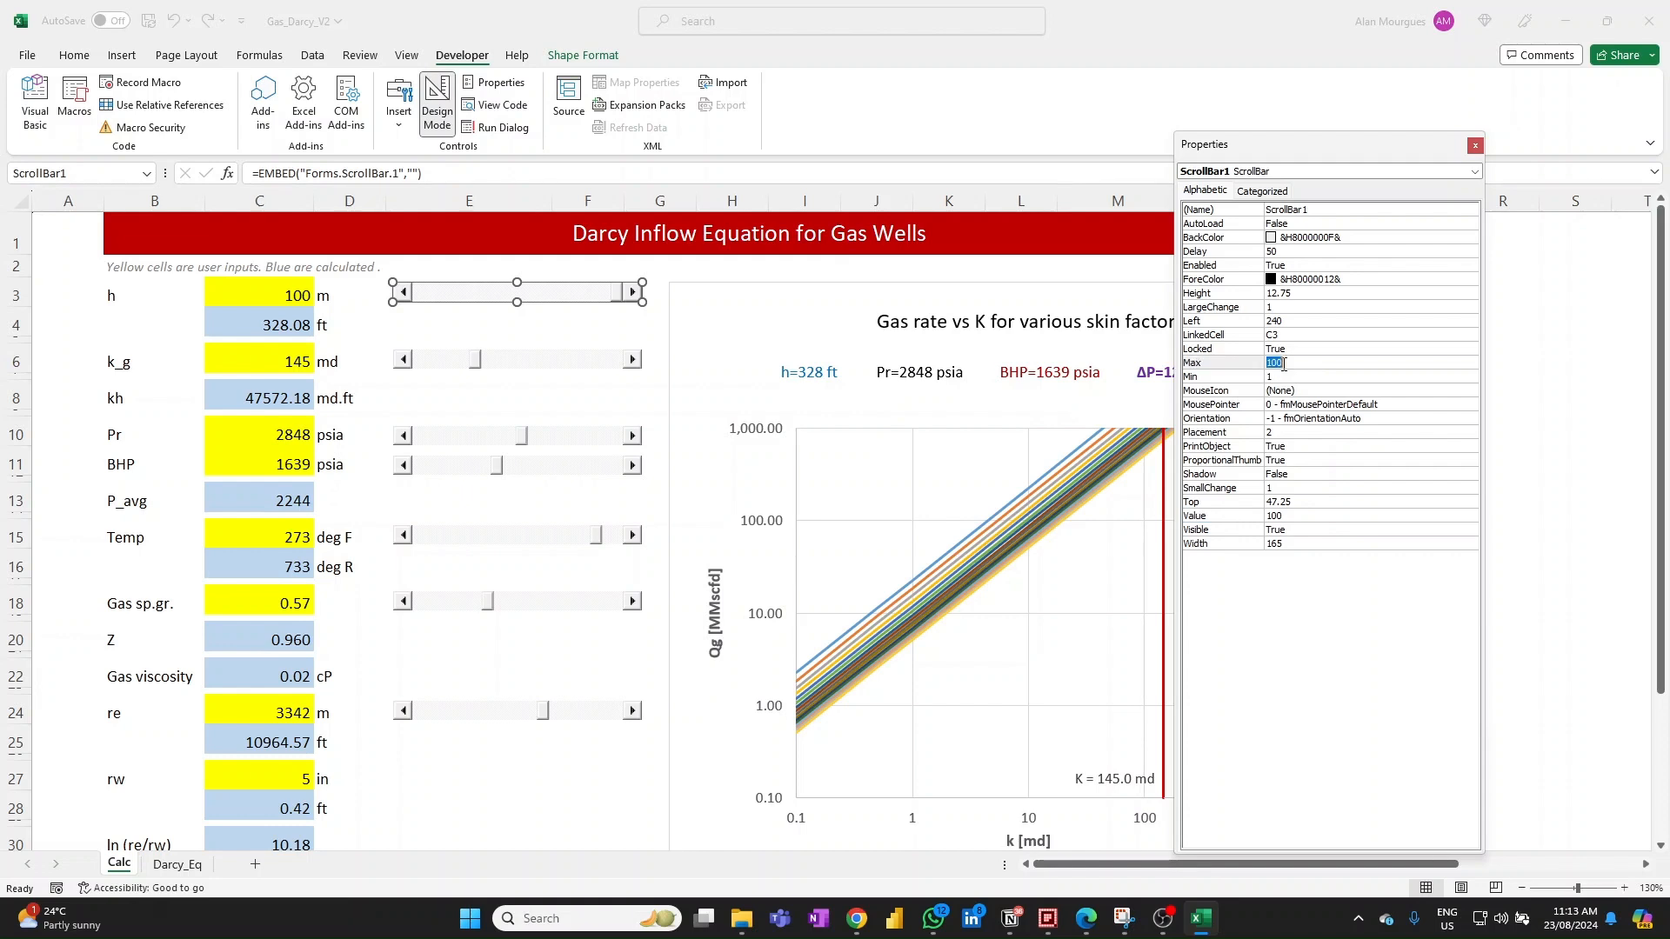
text(50)
key(Return)
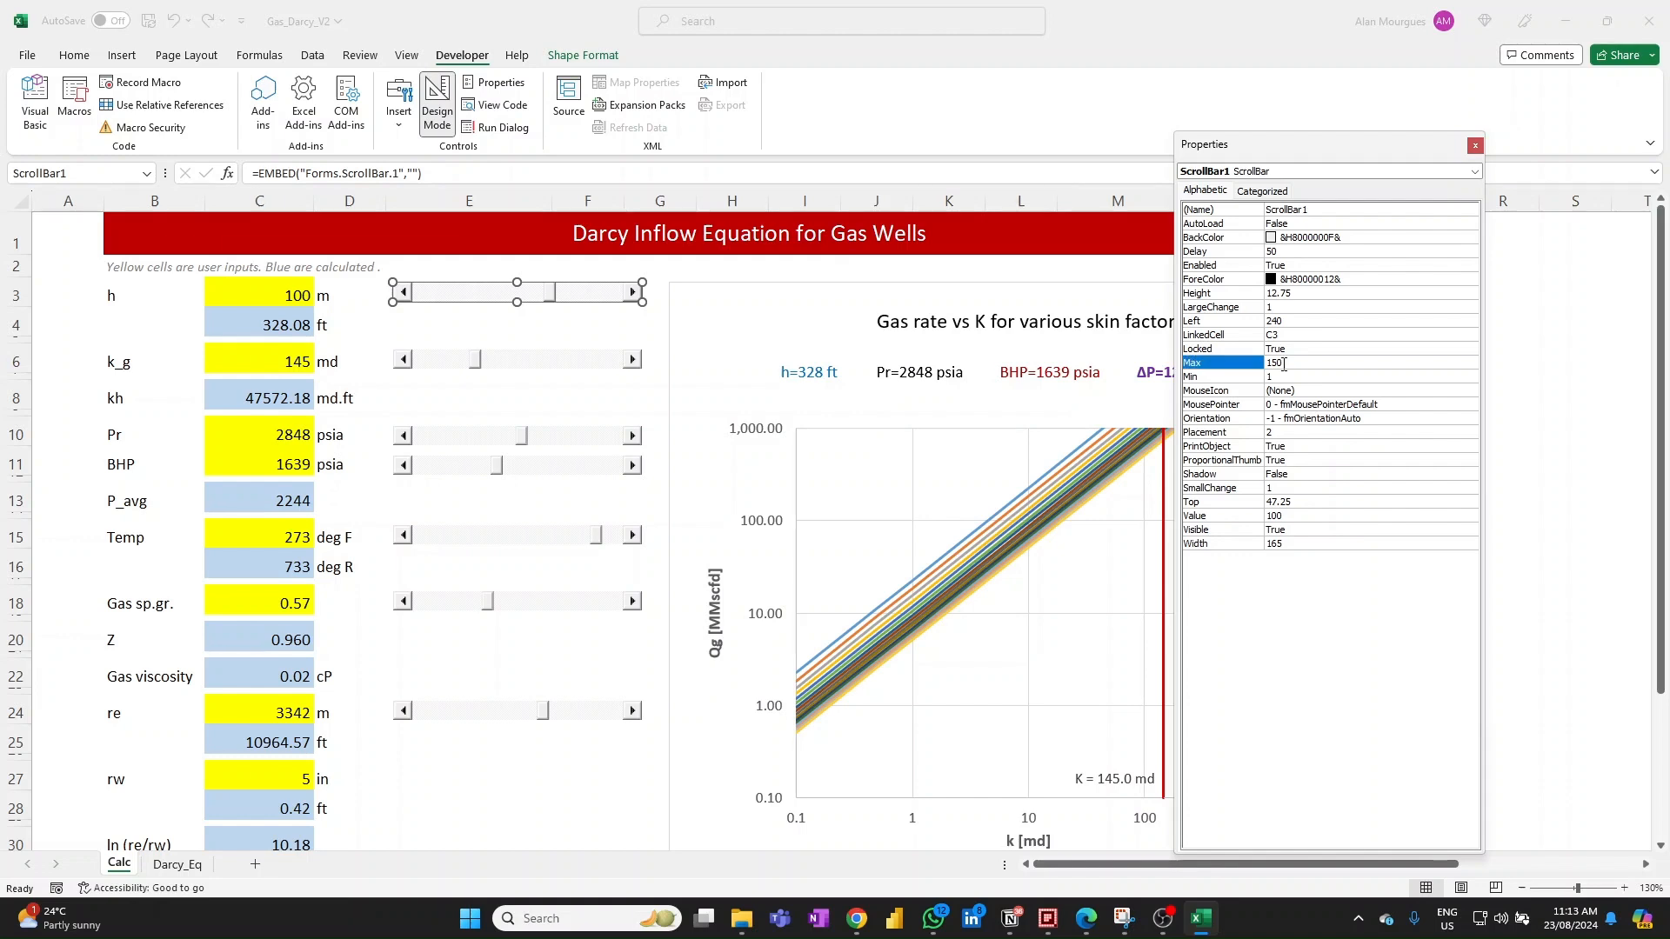
click(1476, 145)
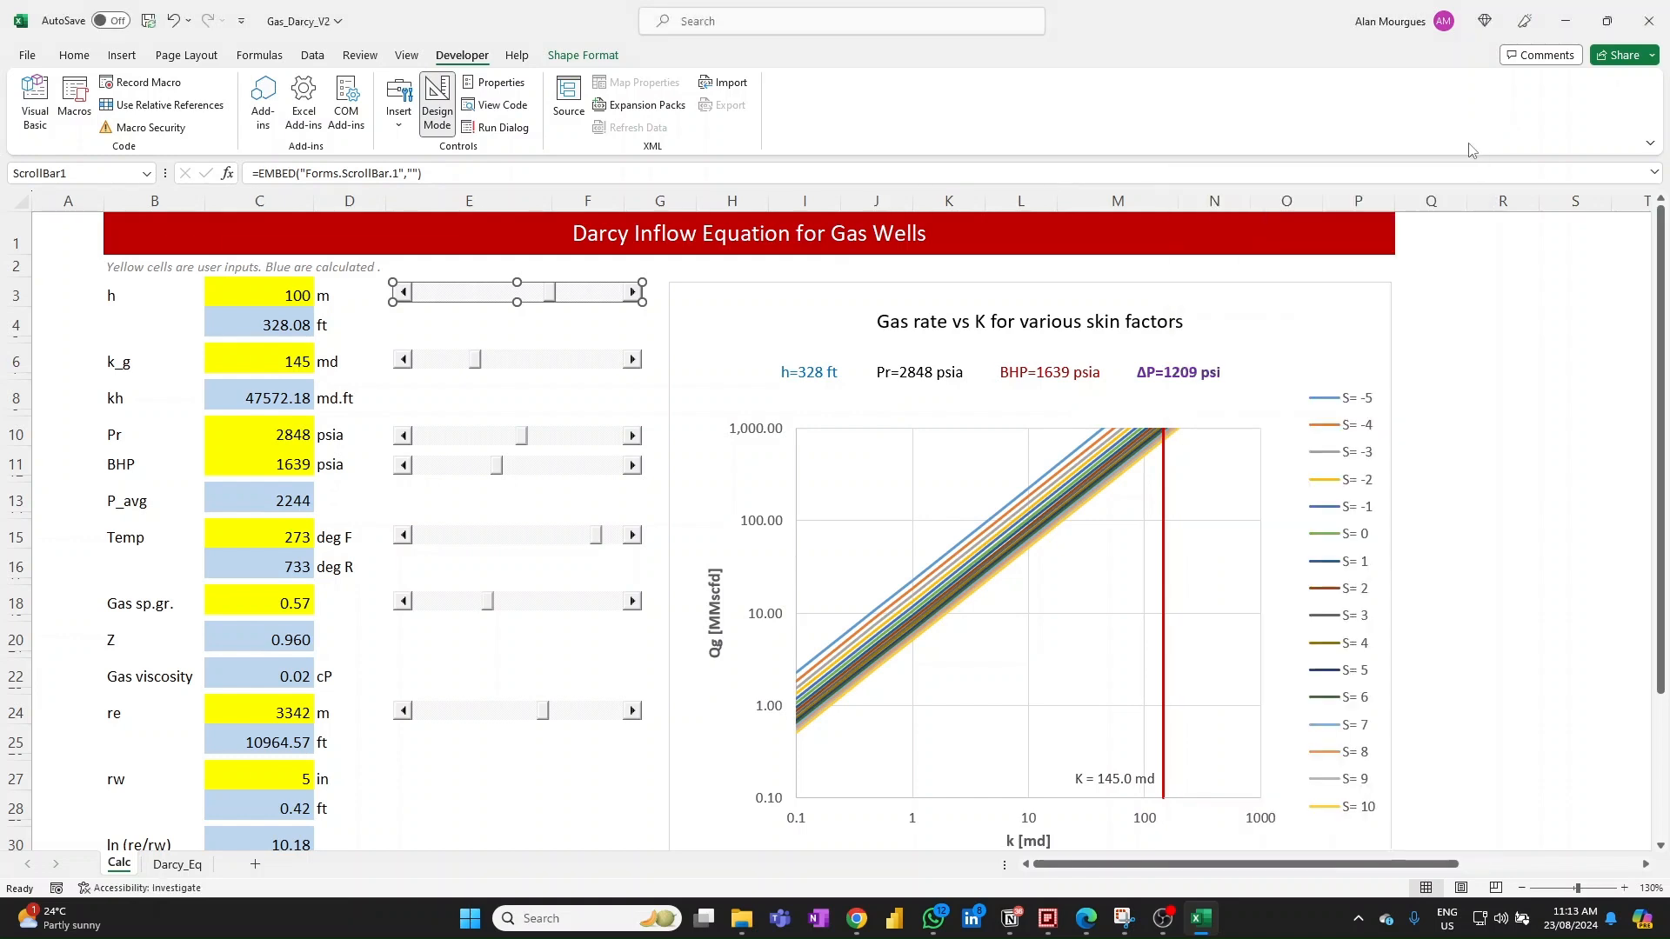
click(436, 116)
Adjust the scroll bars to set h to 37 m and k_g to 97 md
click(443, 295)
mouse_move(442, 298)
mouse_down()
mouse_move(418, 298)
mouse_move(636, 298)
mouse_move(497, 300)
mouse_up()
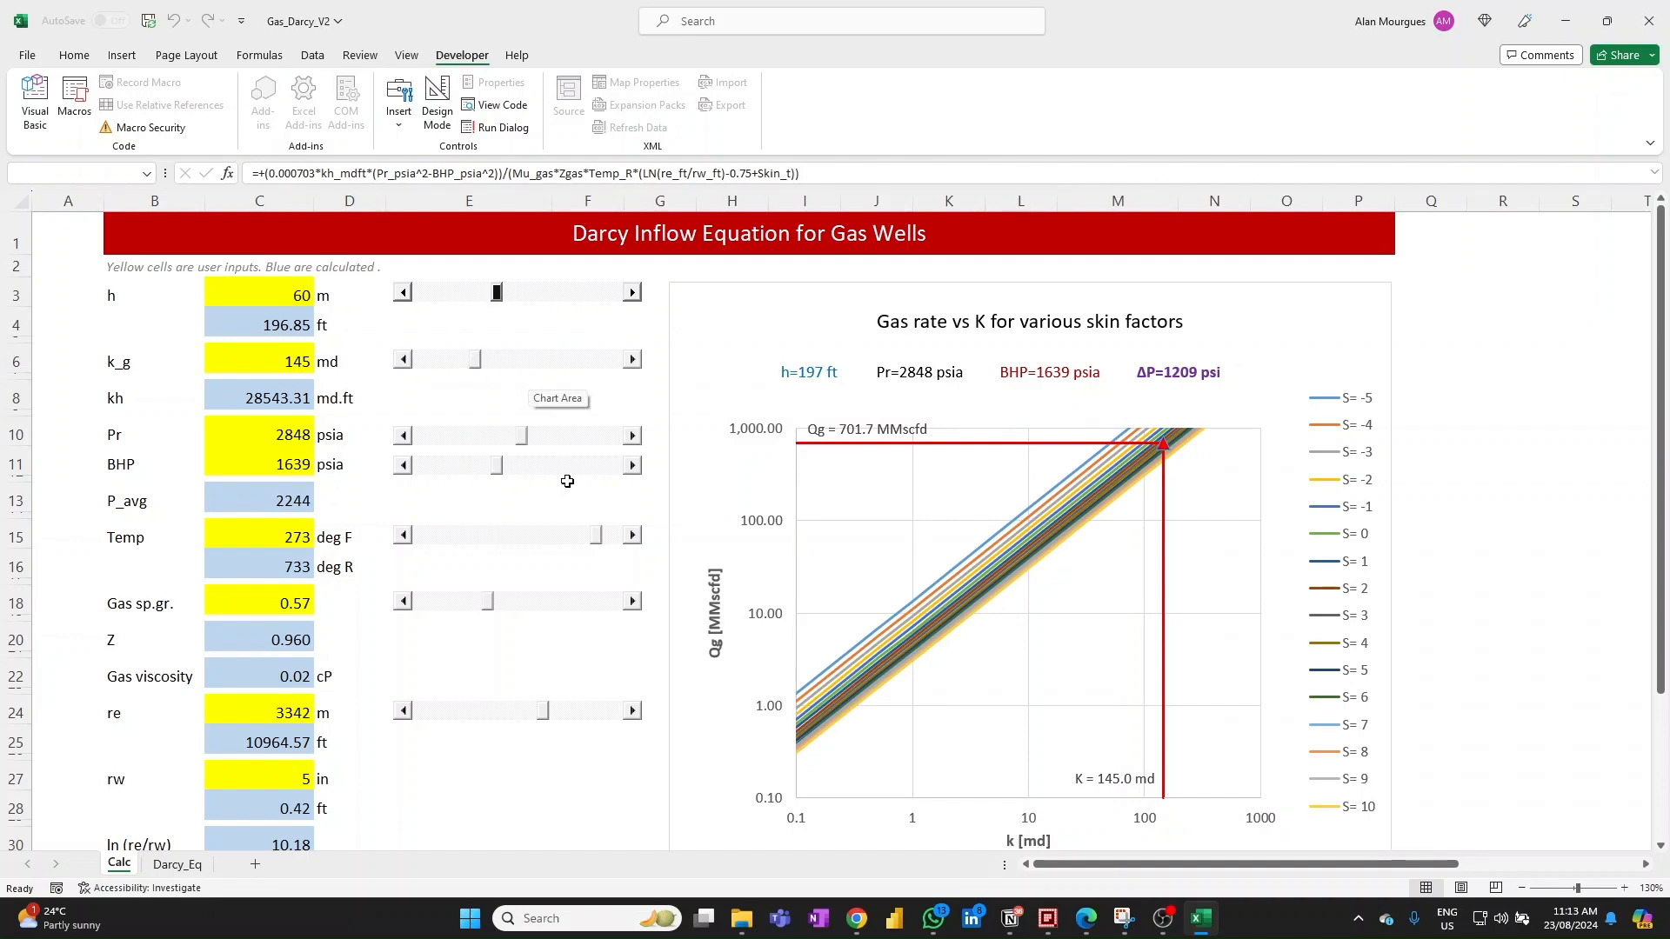
drag(497, 300, 466, 300)
drag(474, 360, 426, 370)
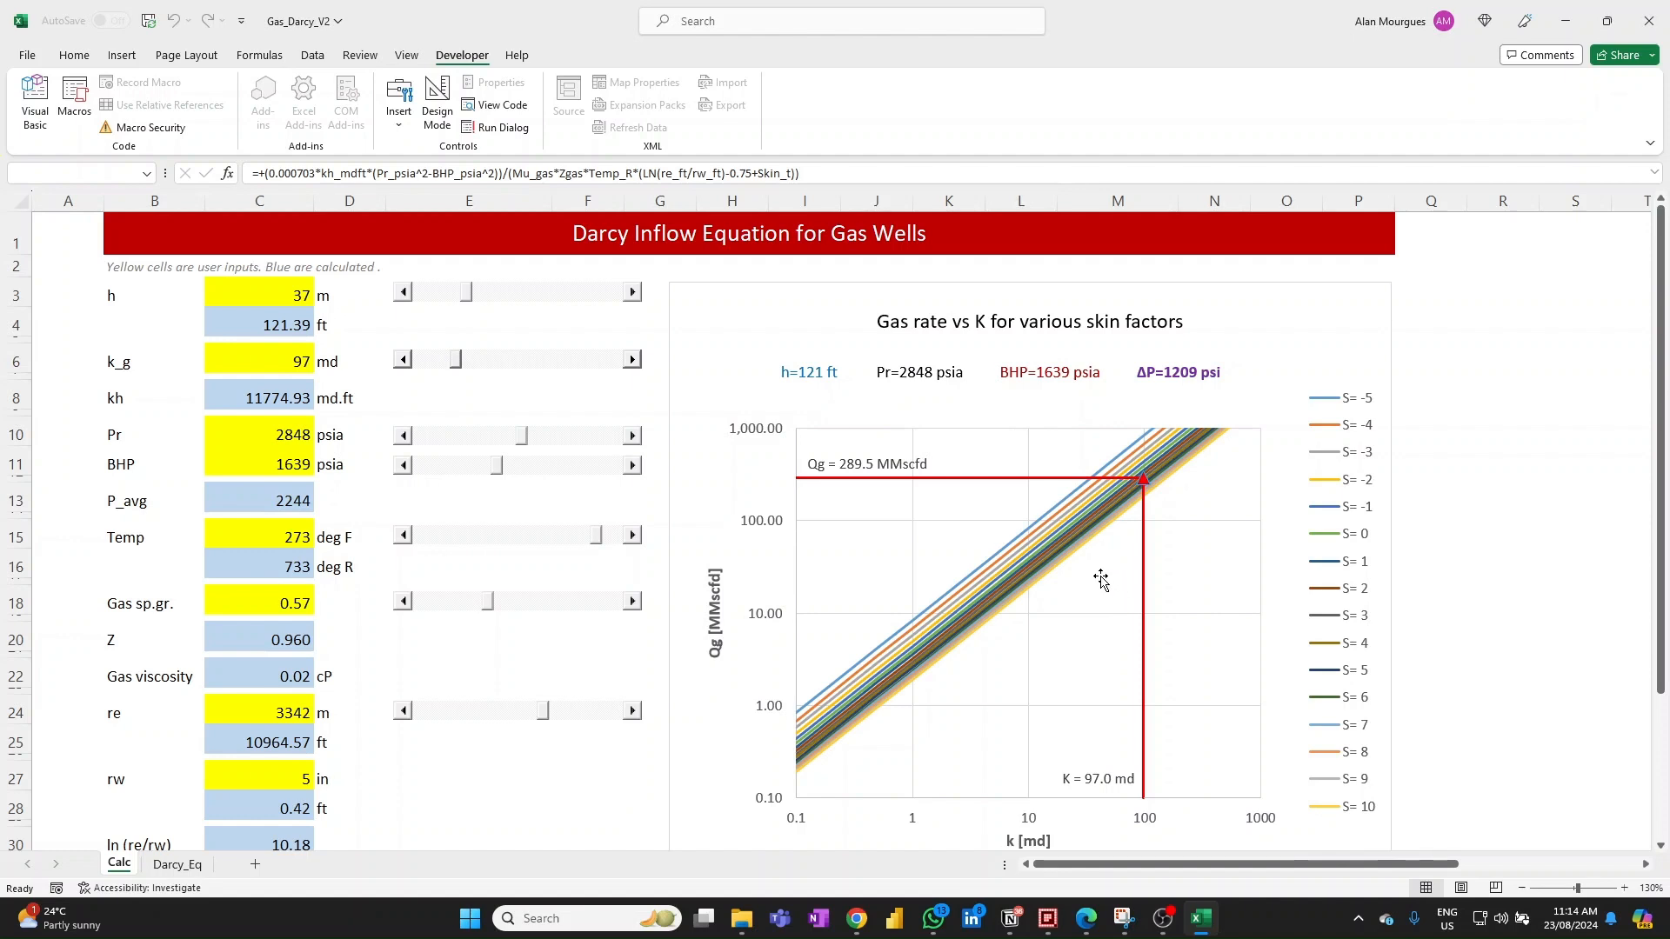
Filter the gas rate versus K chart to hide the S= -4, -3, -1, 1, 3, 5, 7 and 9 series
click(1345, 310)
click(1415, 359)
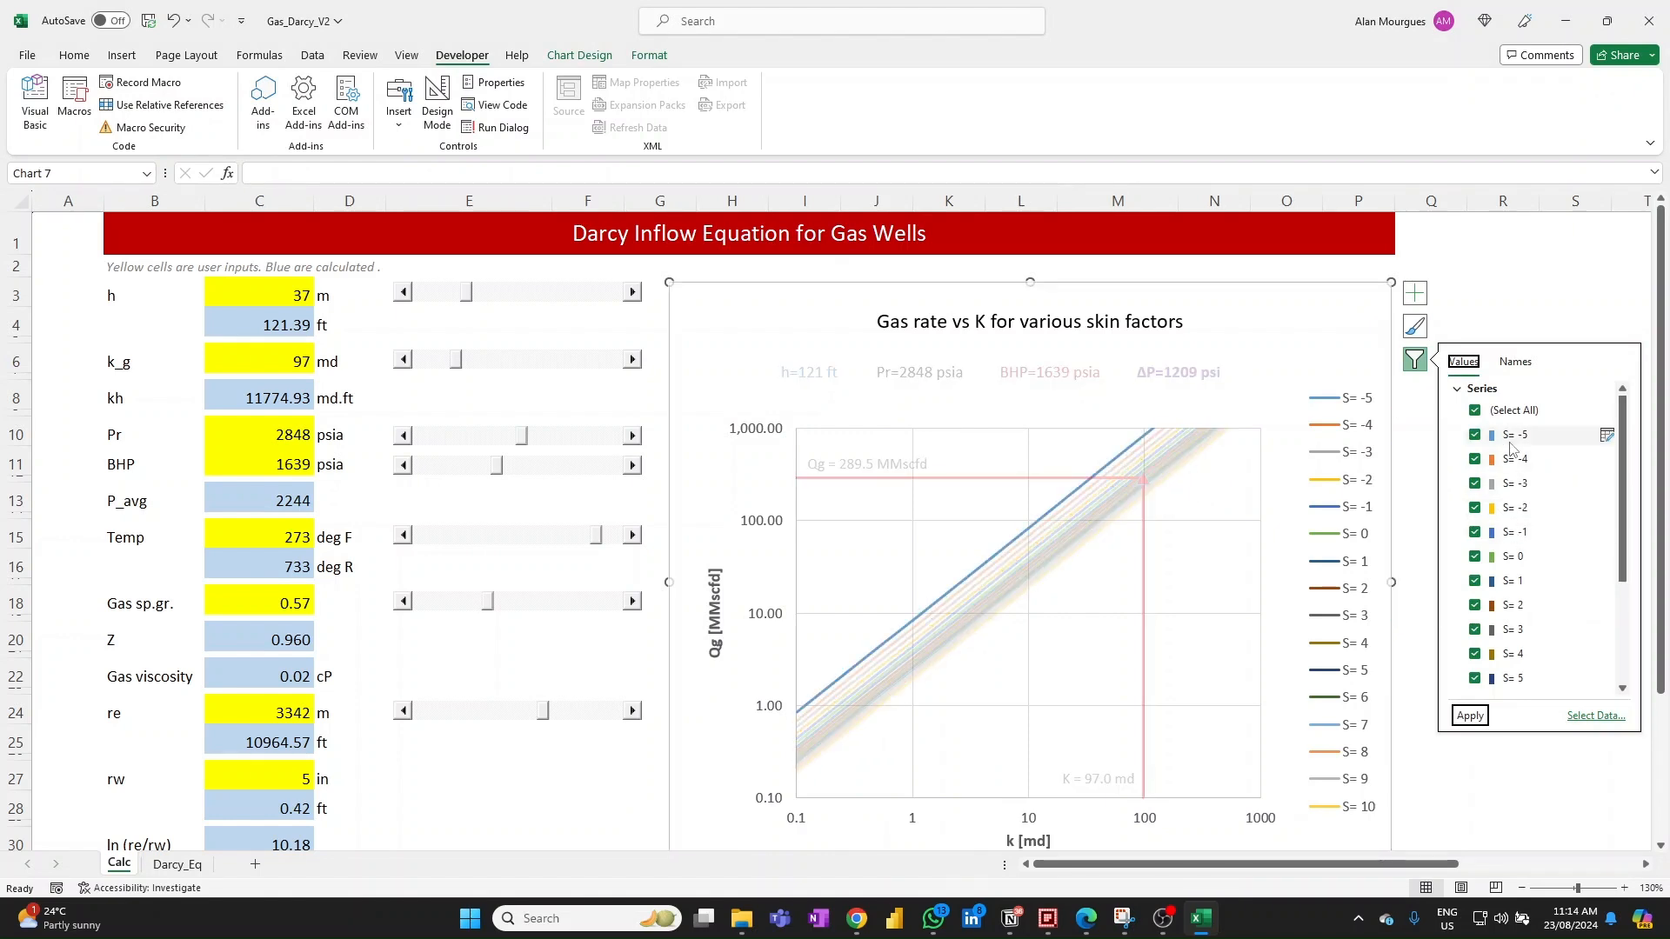
click(1474, 458)
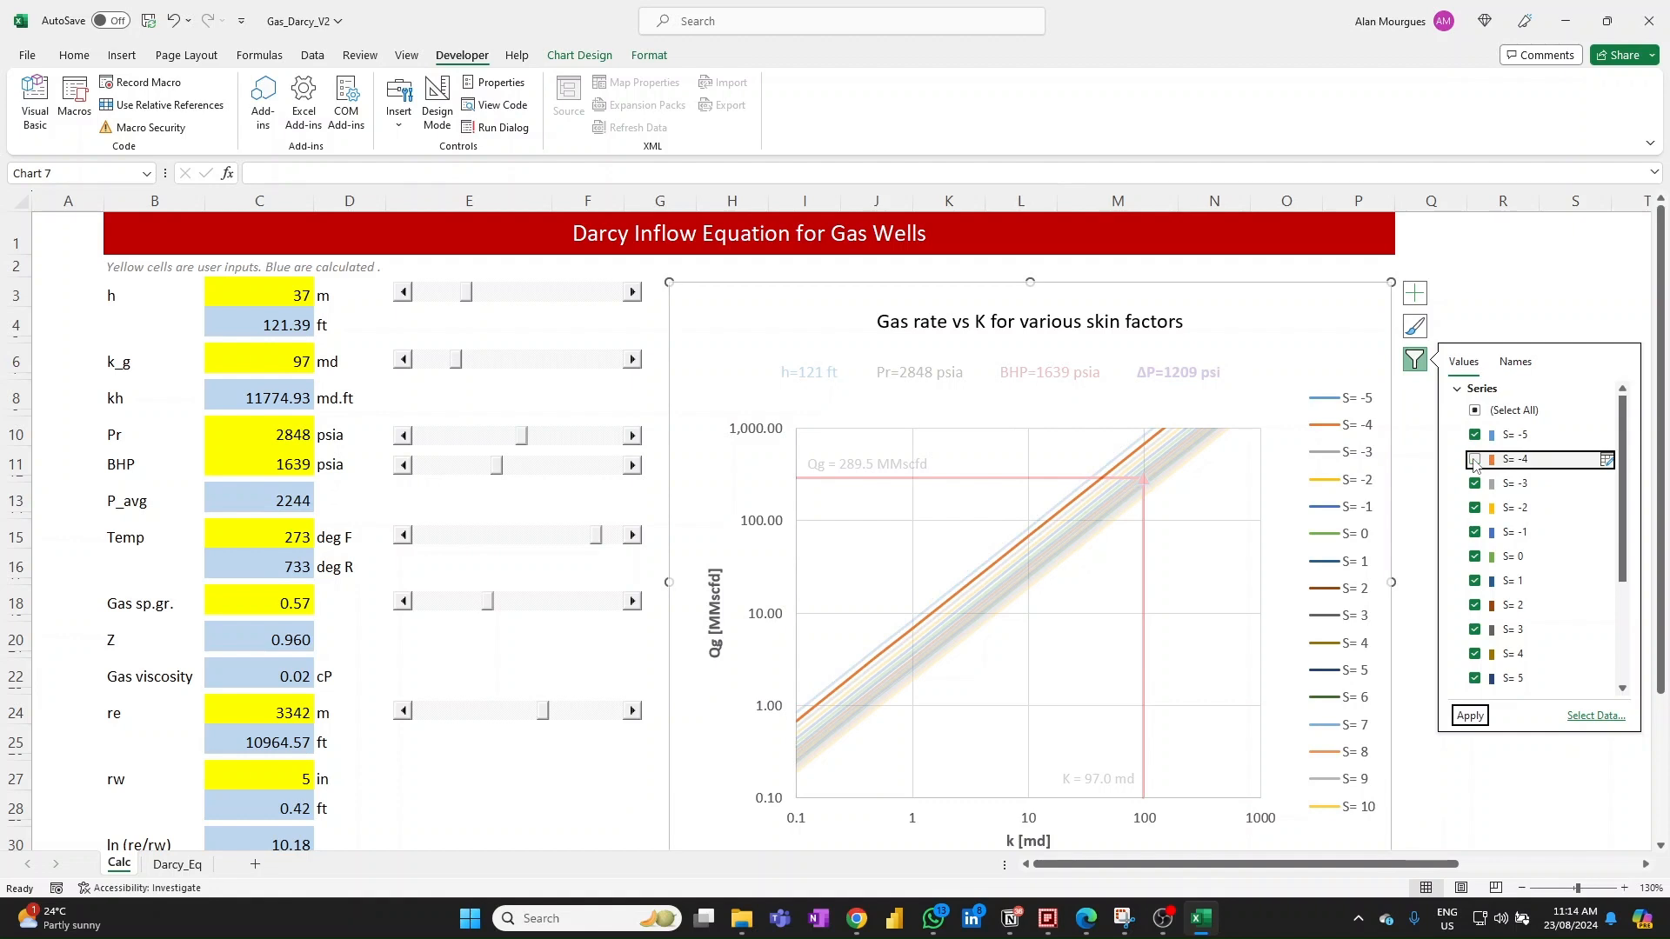
click(1474, 484)
click(1474, 531)
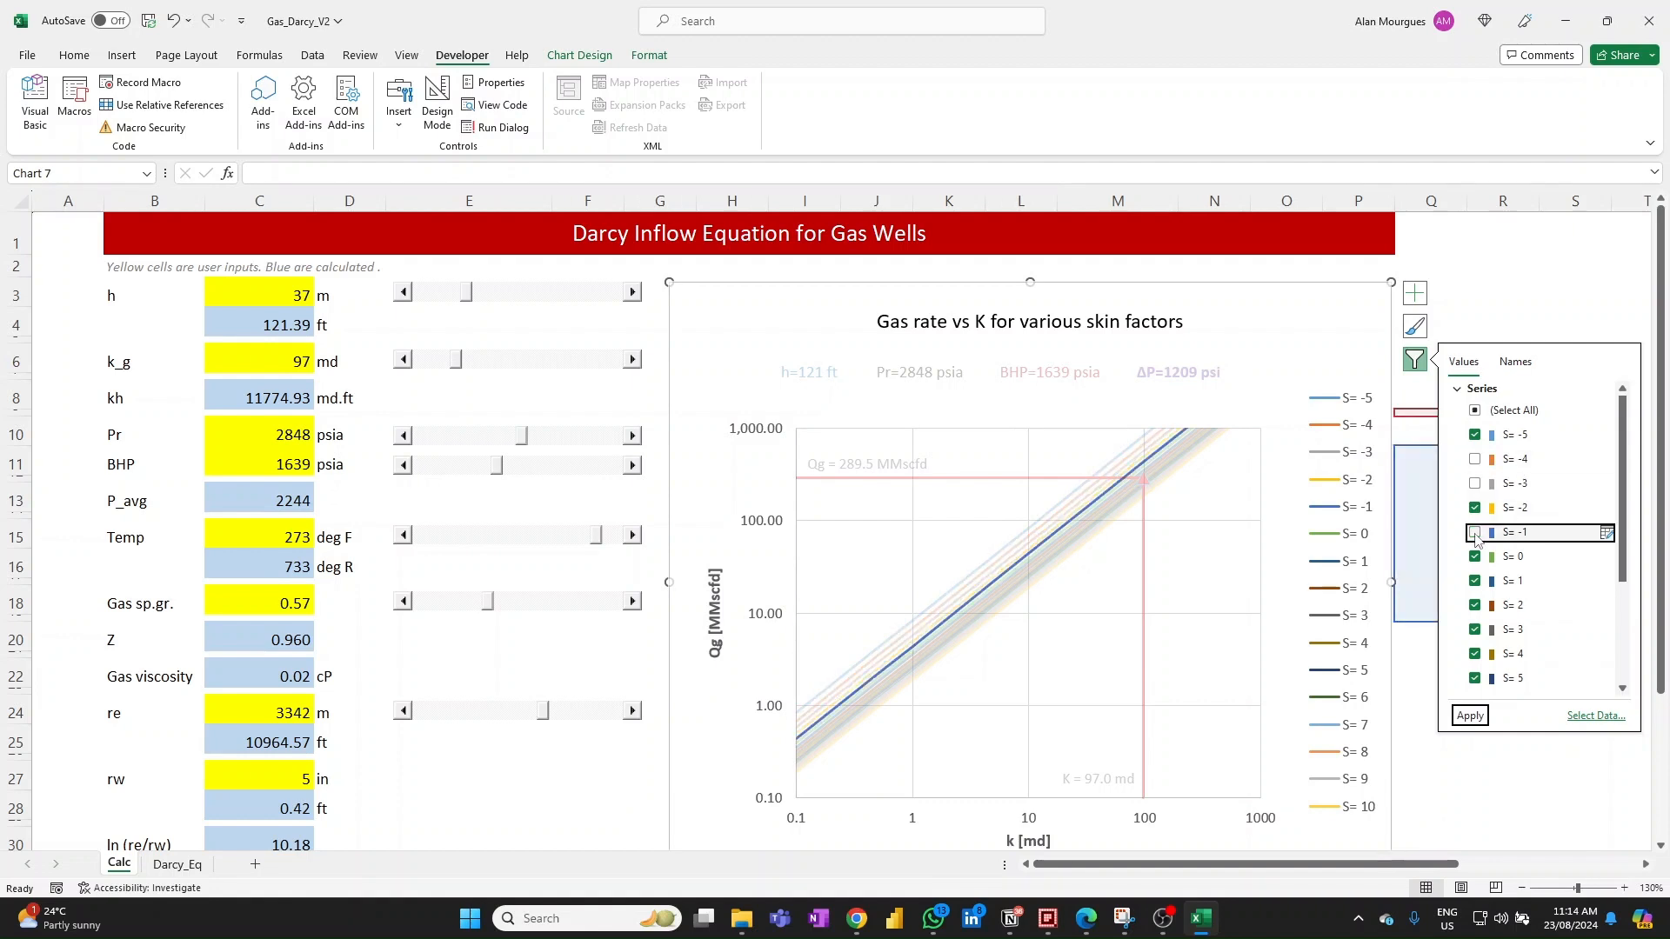
click(1474, 581)
click(1474, 629)
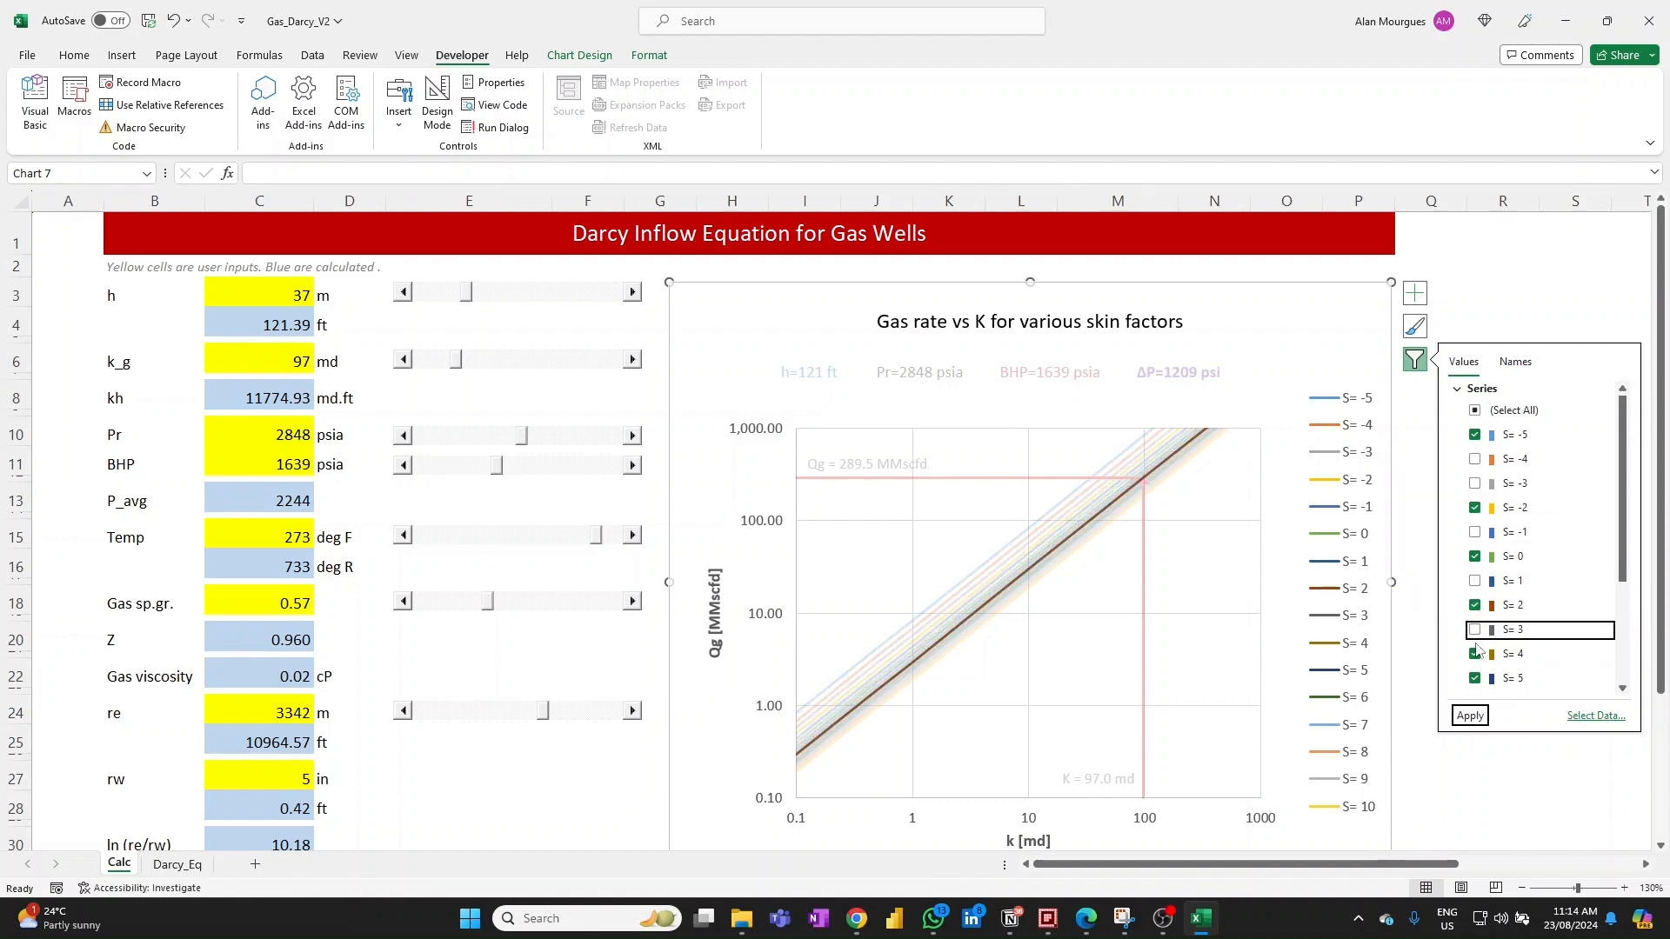
click(1474, 678)
drag(1623, 521, 1623, 608)
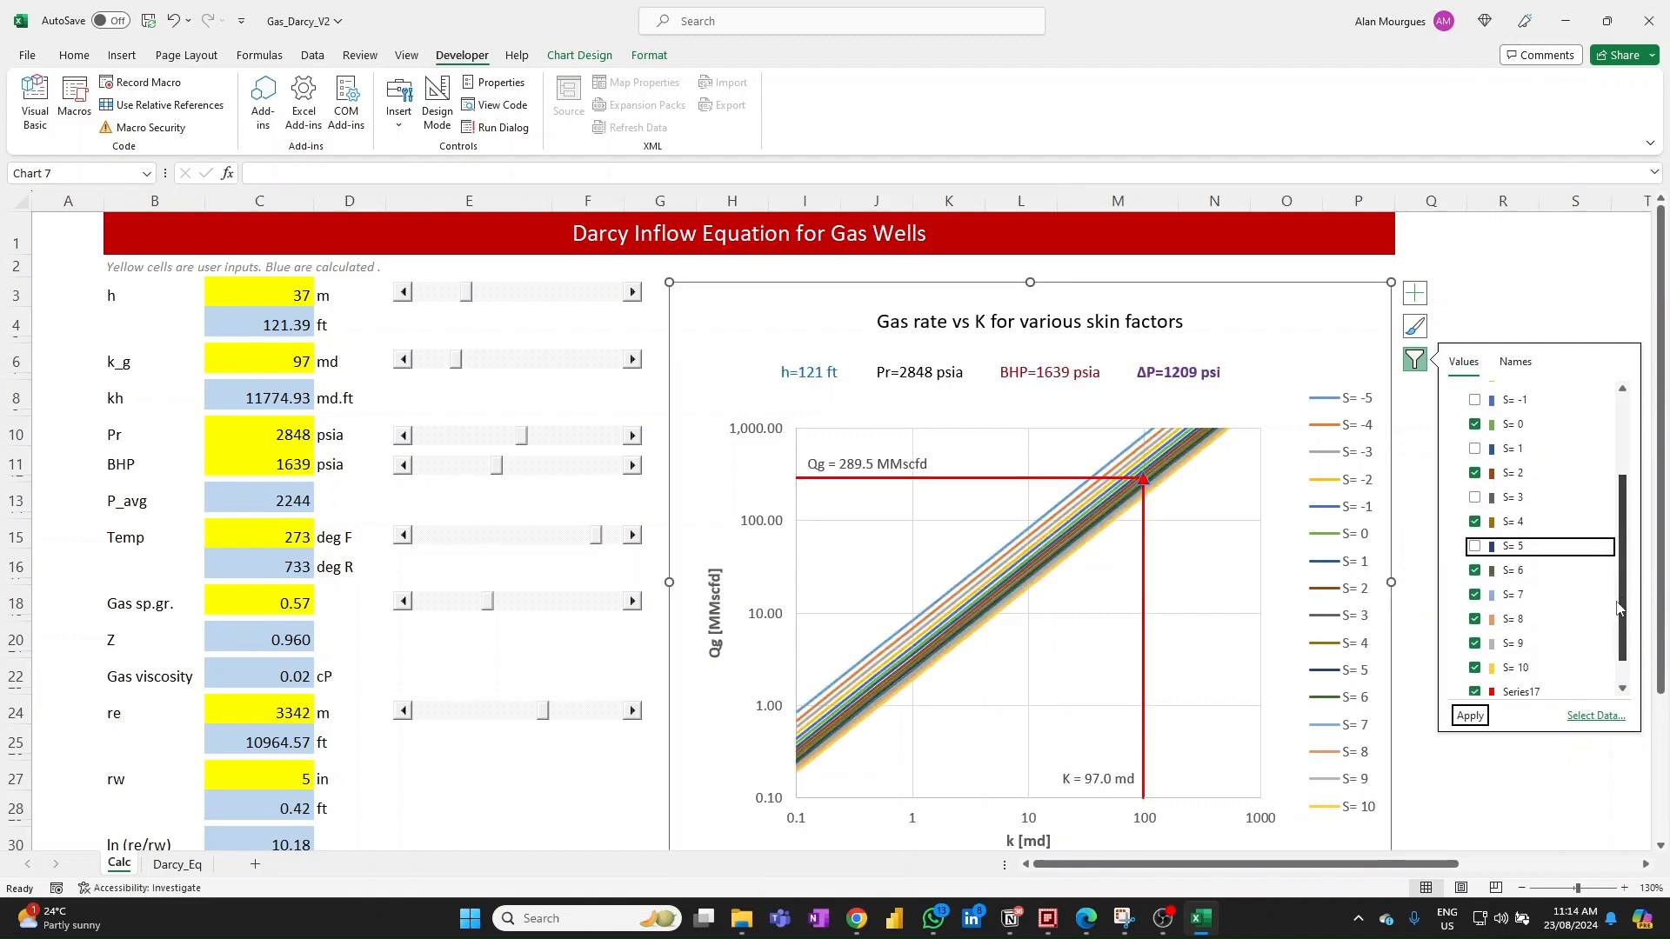
click(1474, 596)
click(1474, 644)
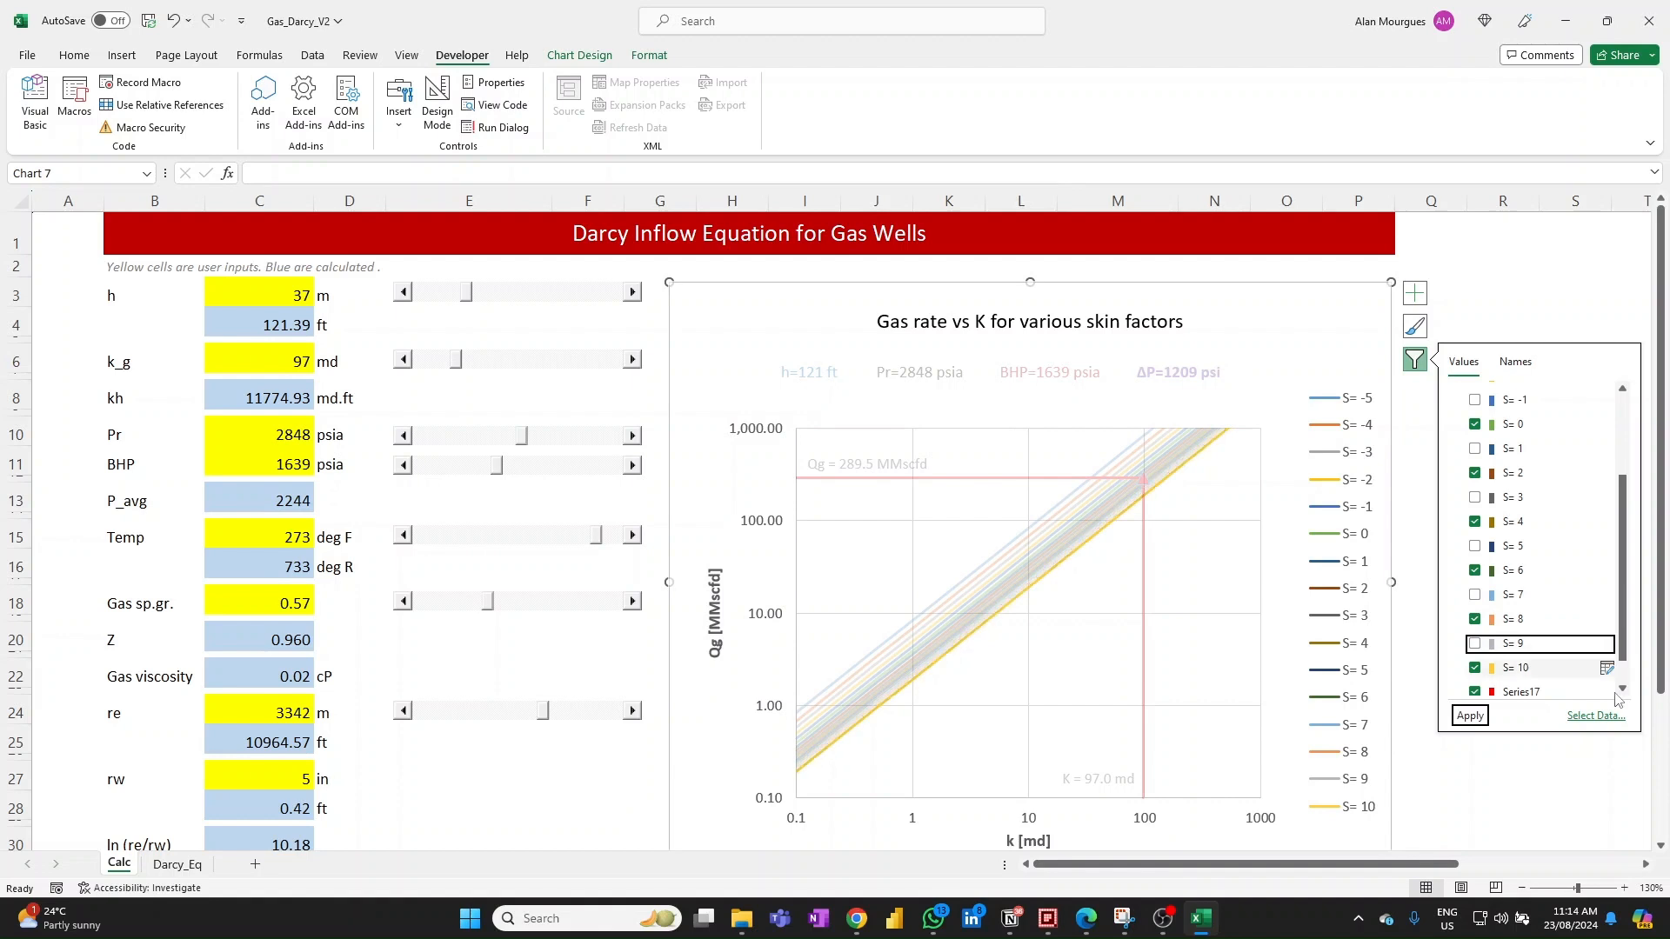
click(1469, 716)
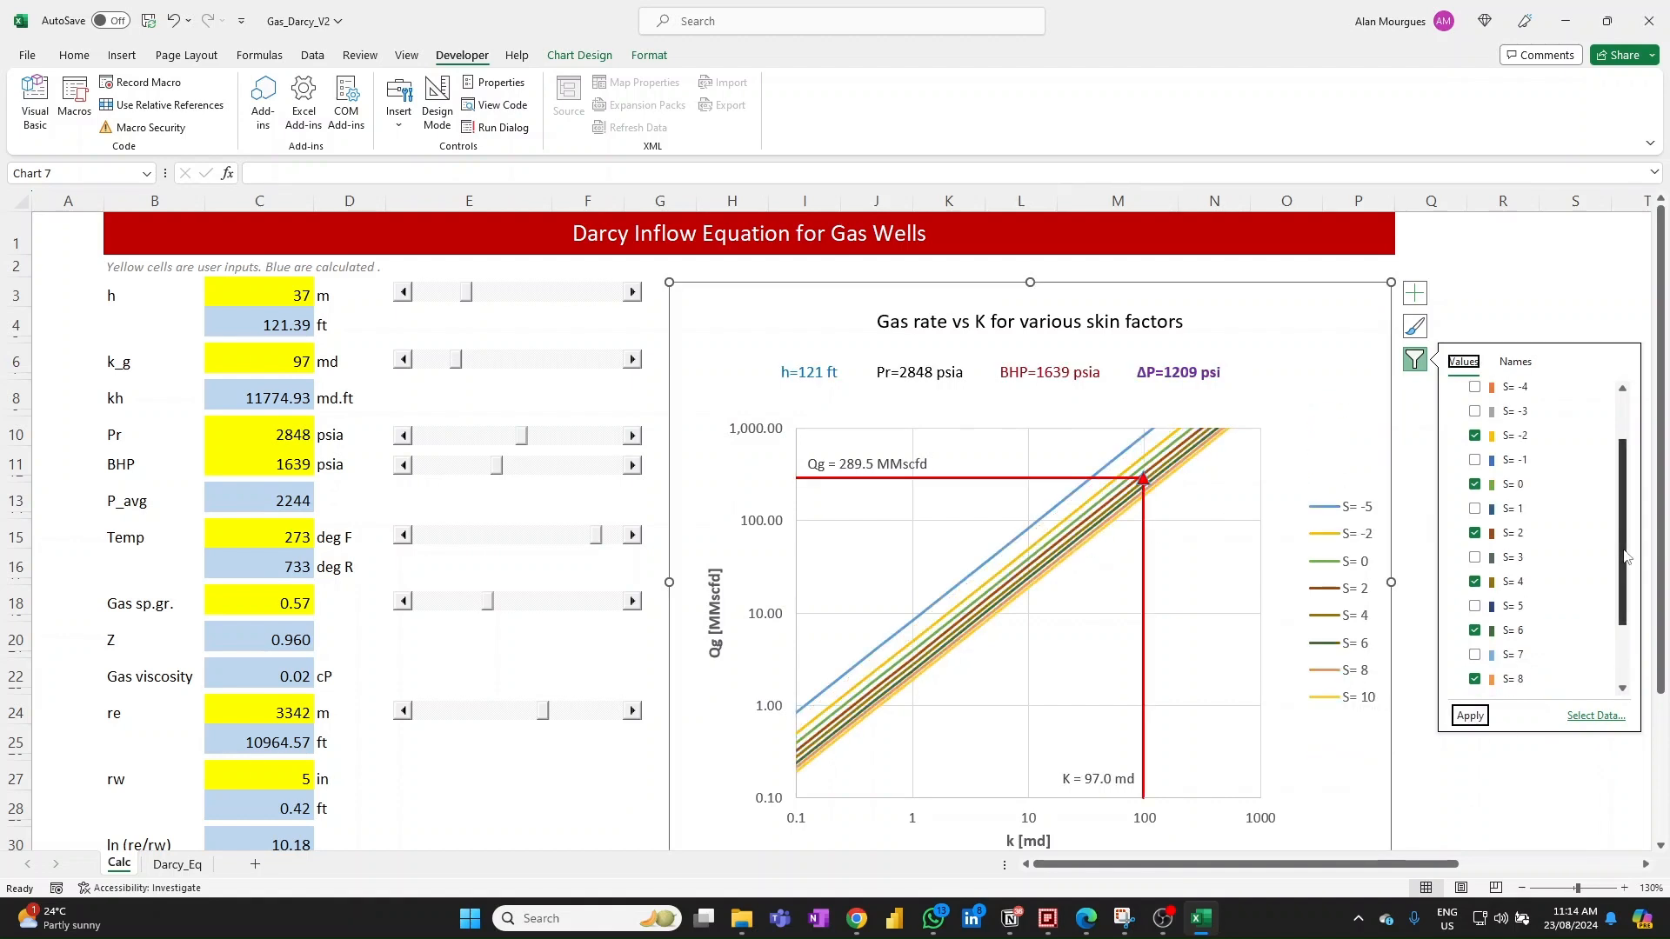
Restore the S= -4 series in the chart filter, apply it and deselect the chart
drag(1628, 554, 1628, 449)
click(1475, 459)
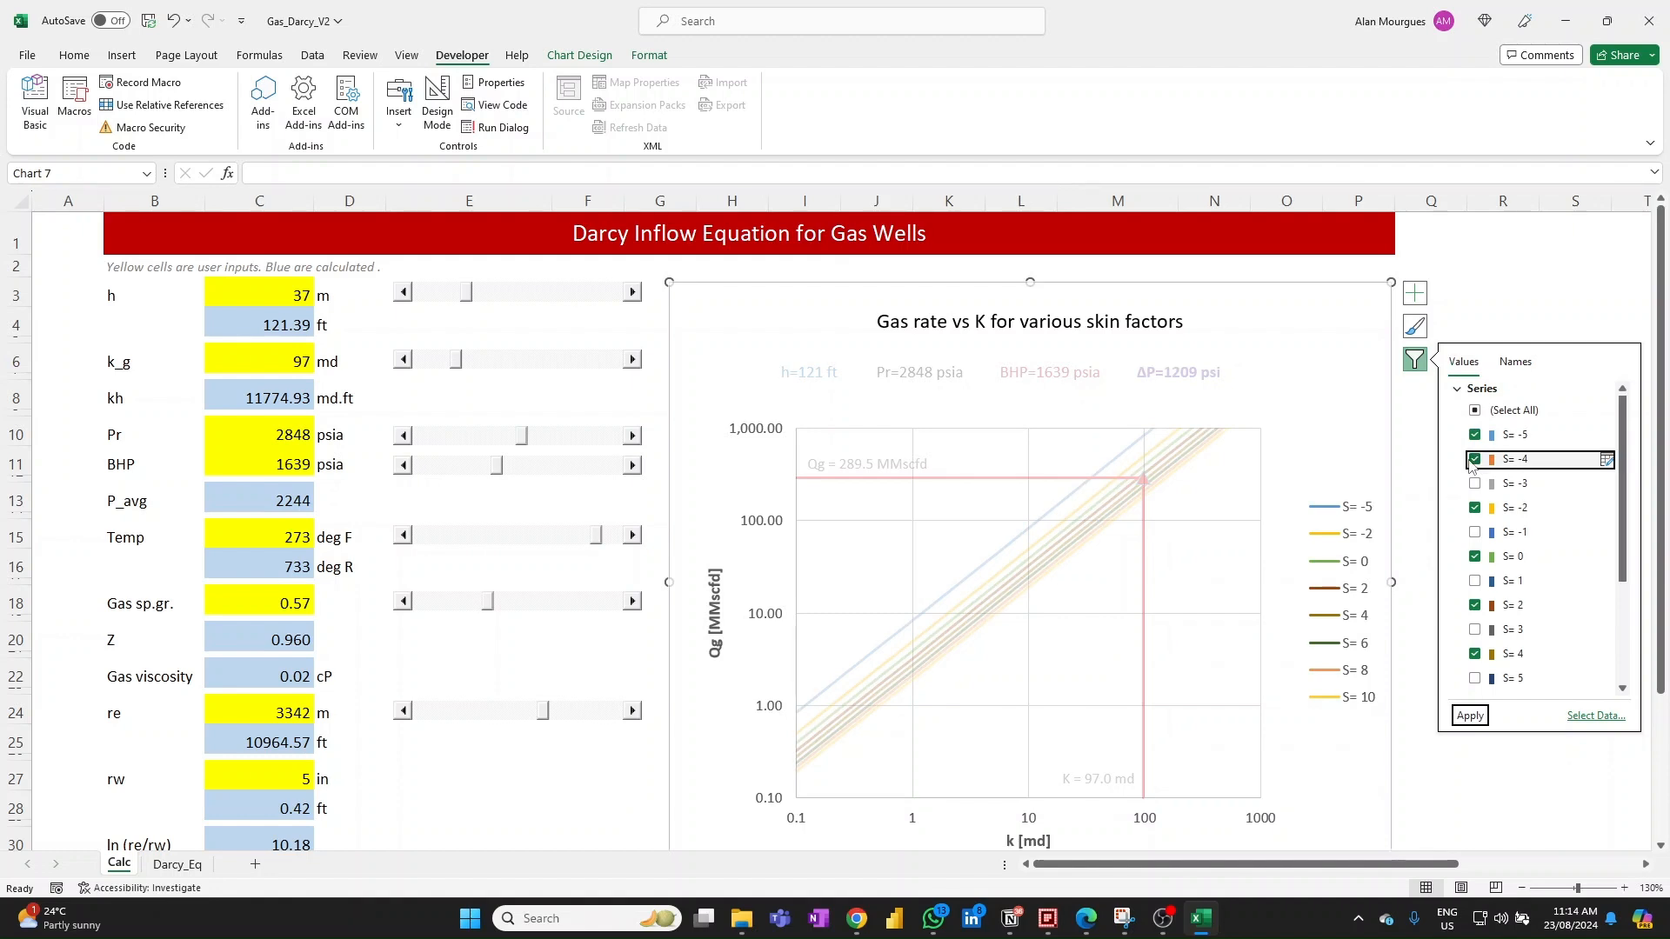
click(1470, 716)
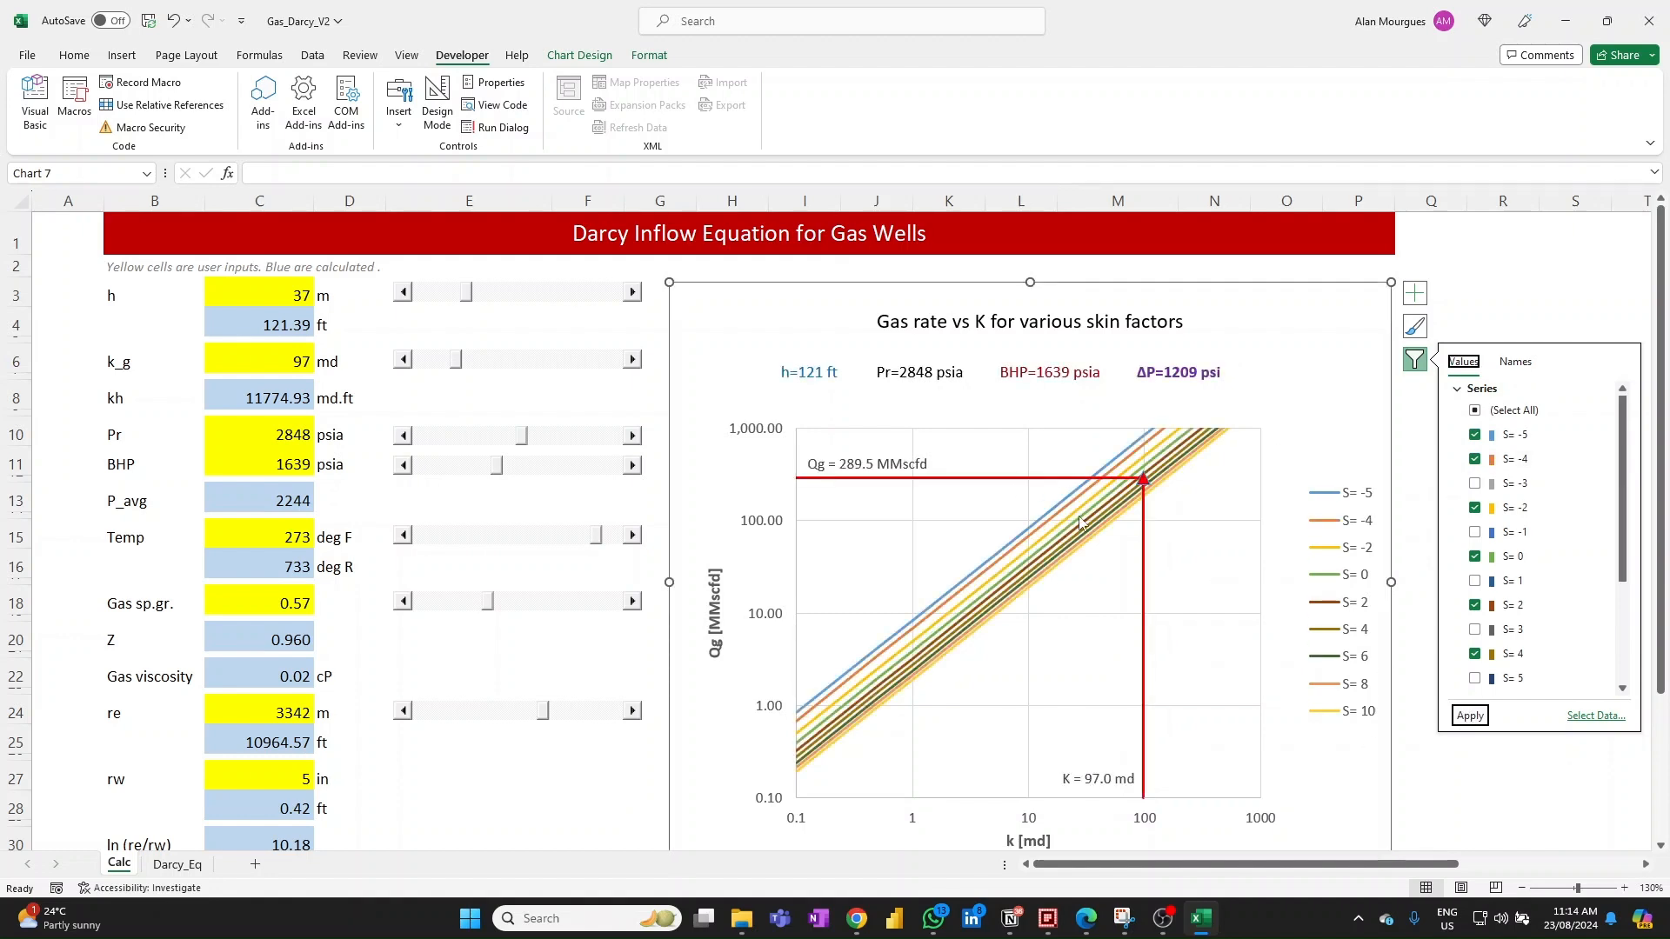
mouse_move(1136, 507)
click(1521, 765)
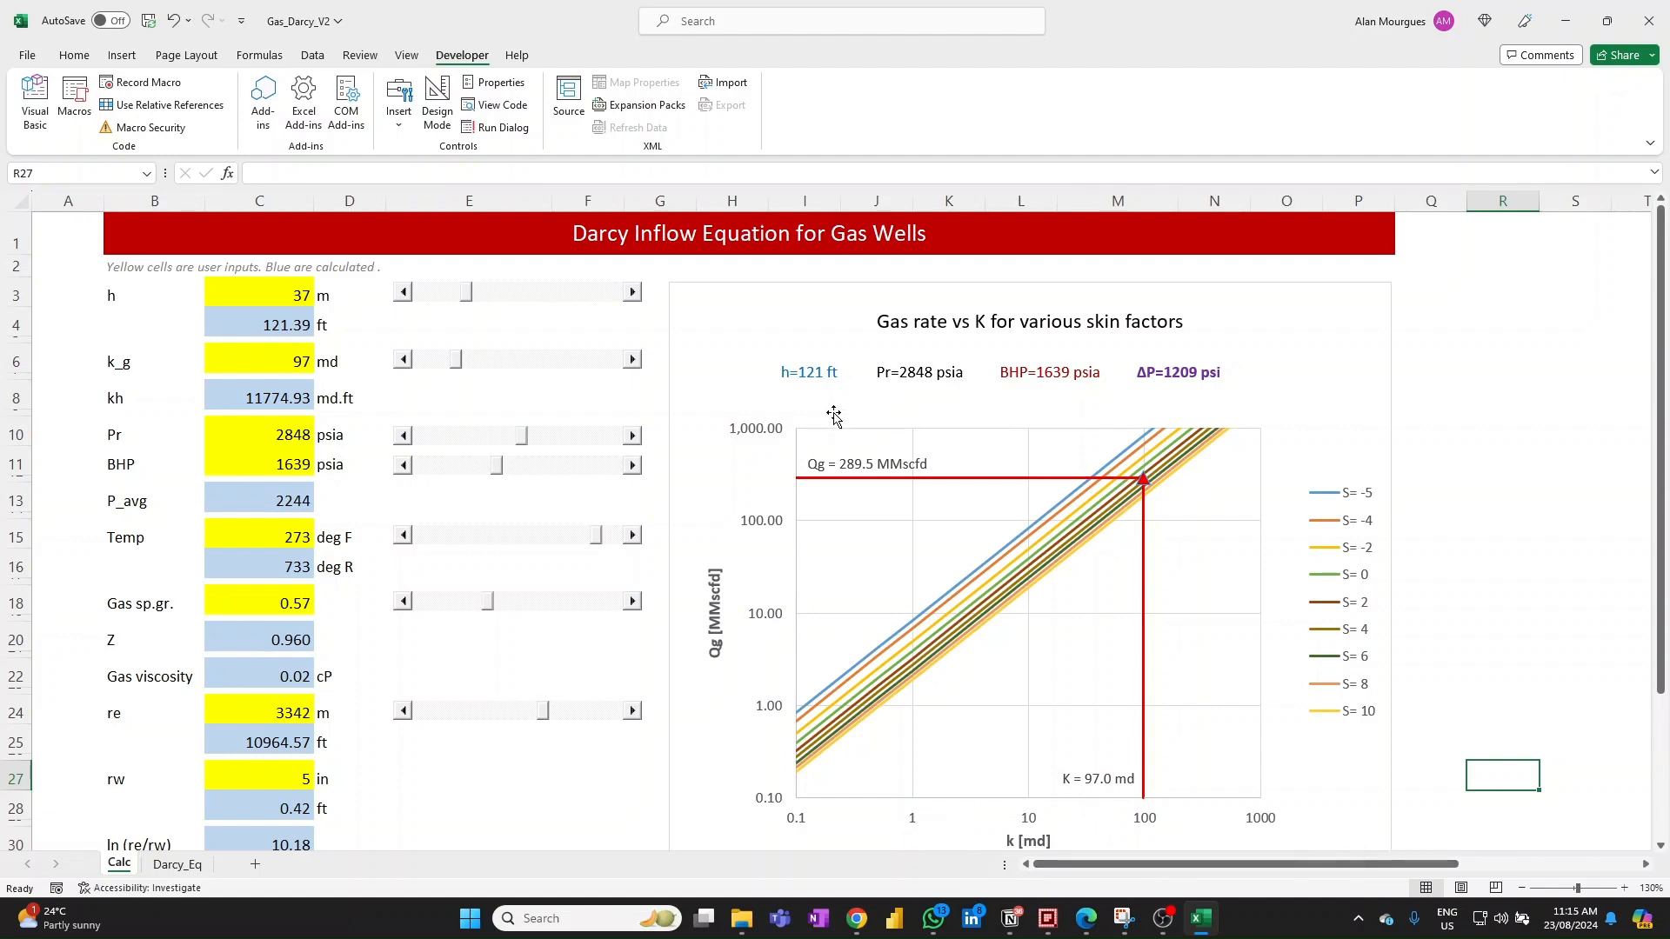
Raise h to 59 m with its scroll bar and examine the skin factor lines and the marked gas rate on the chart
click(475, 296)
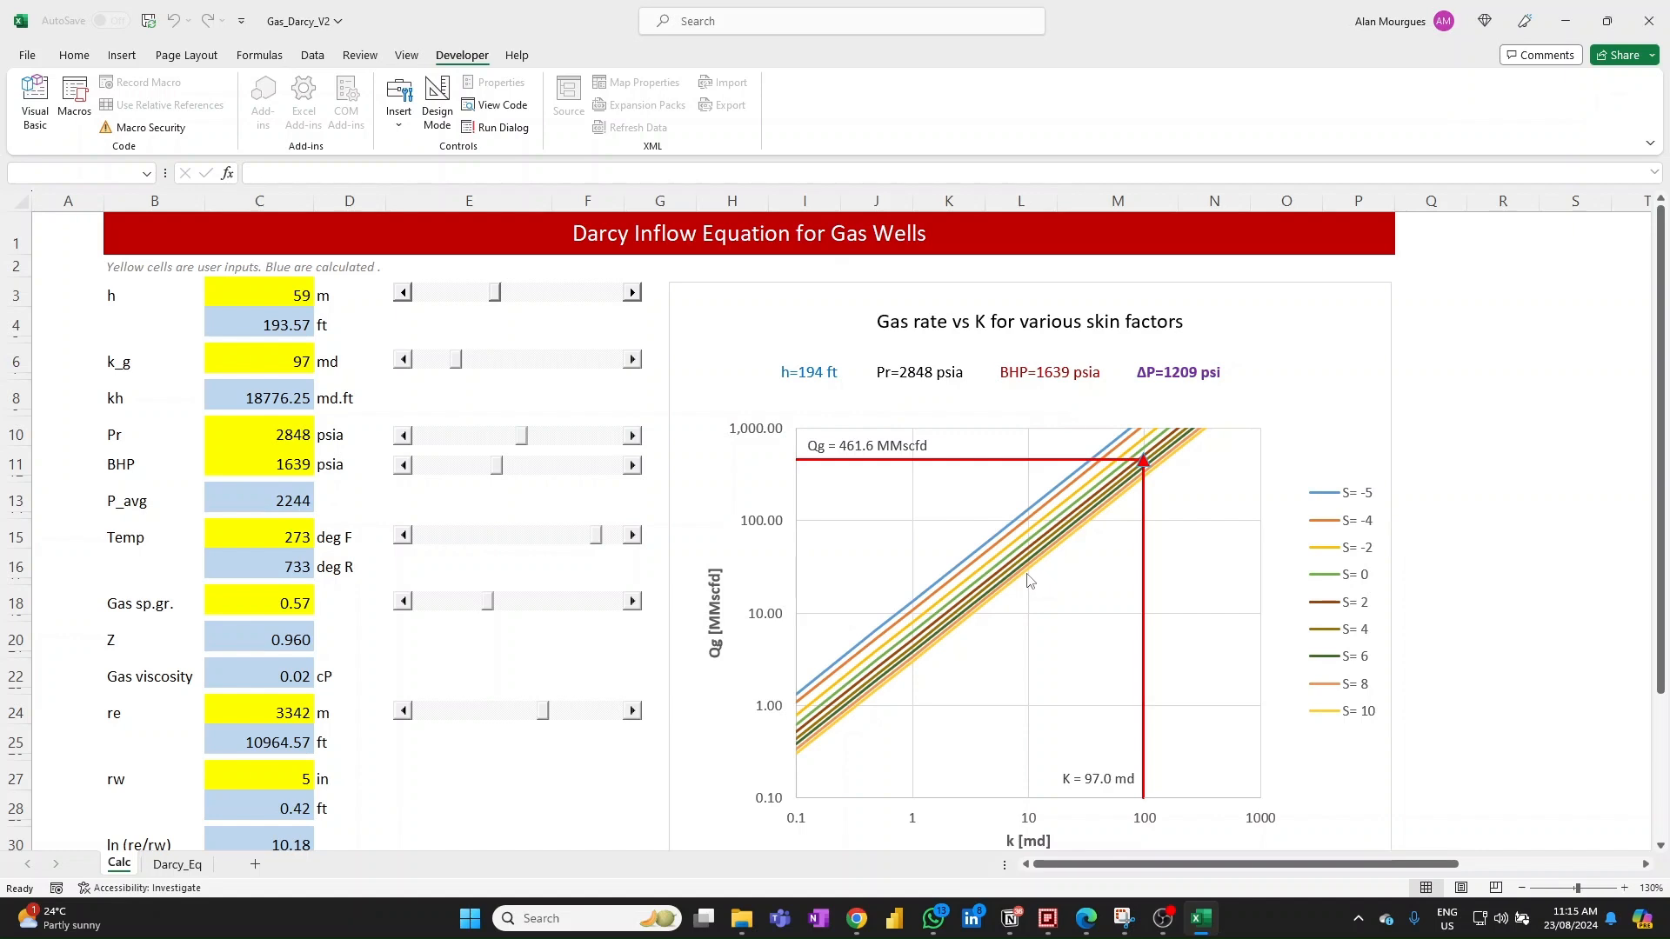
mouse_move(1028, 576)
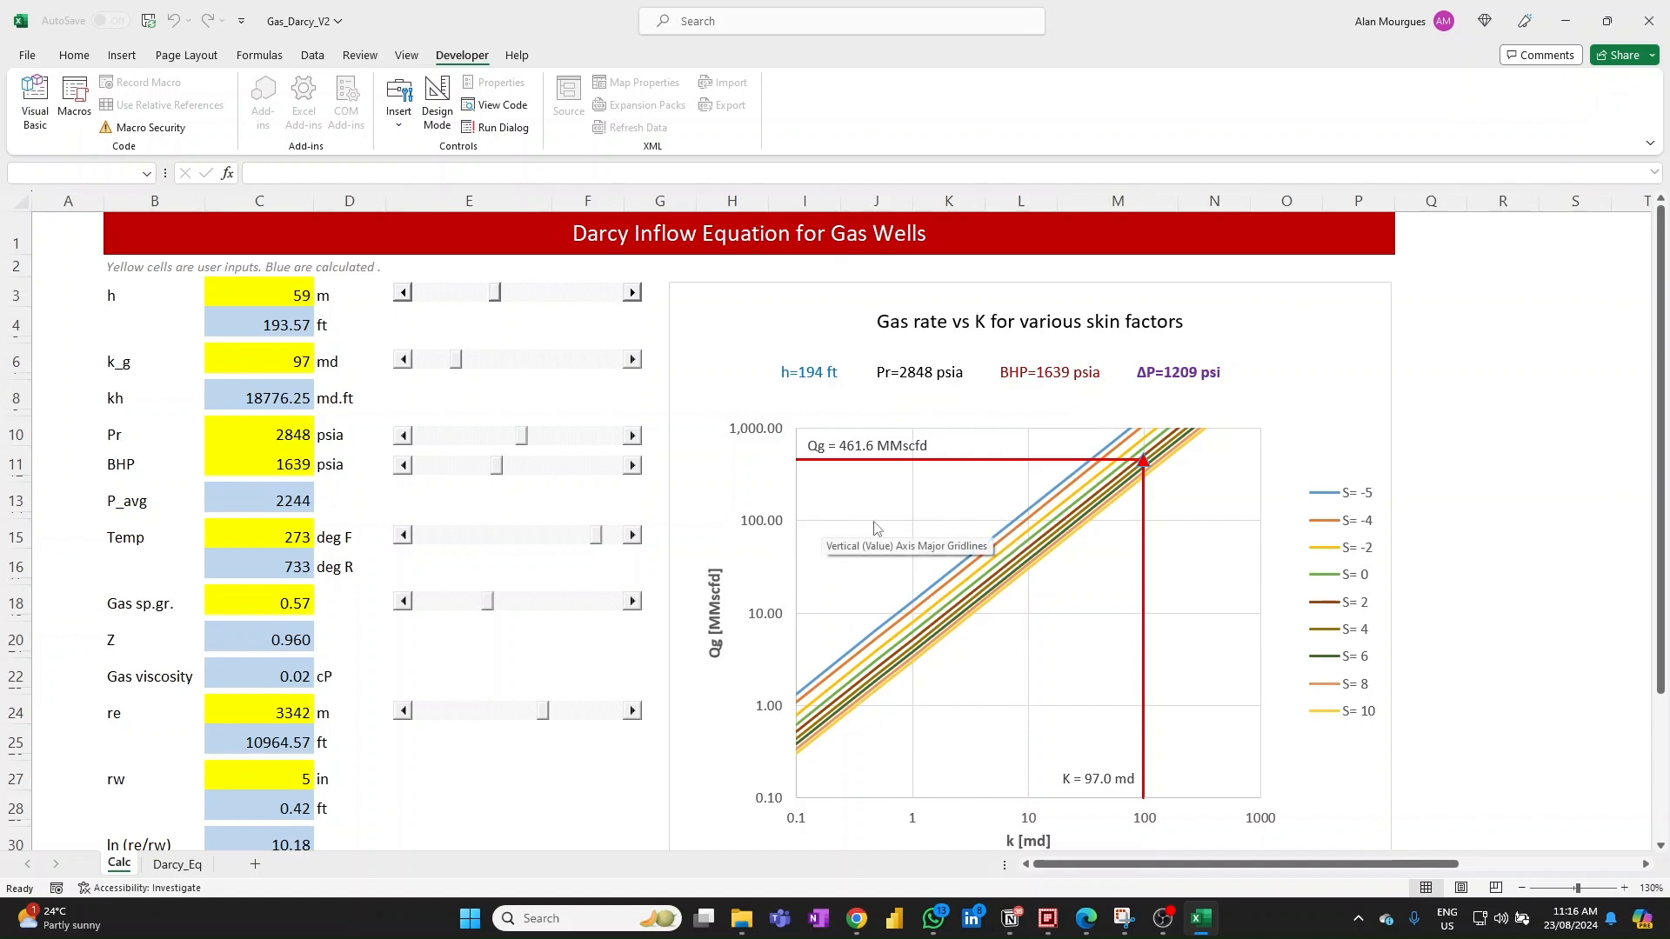
mouse_move(1012, 528)
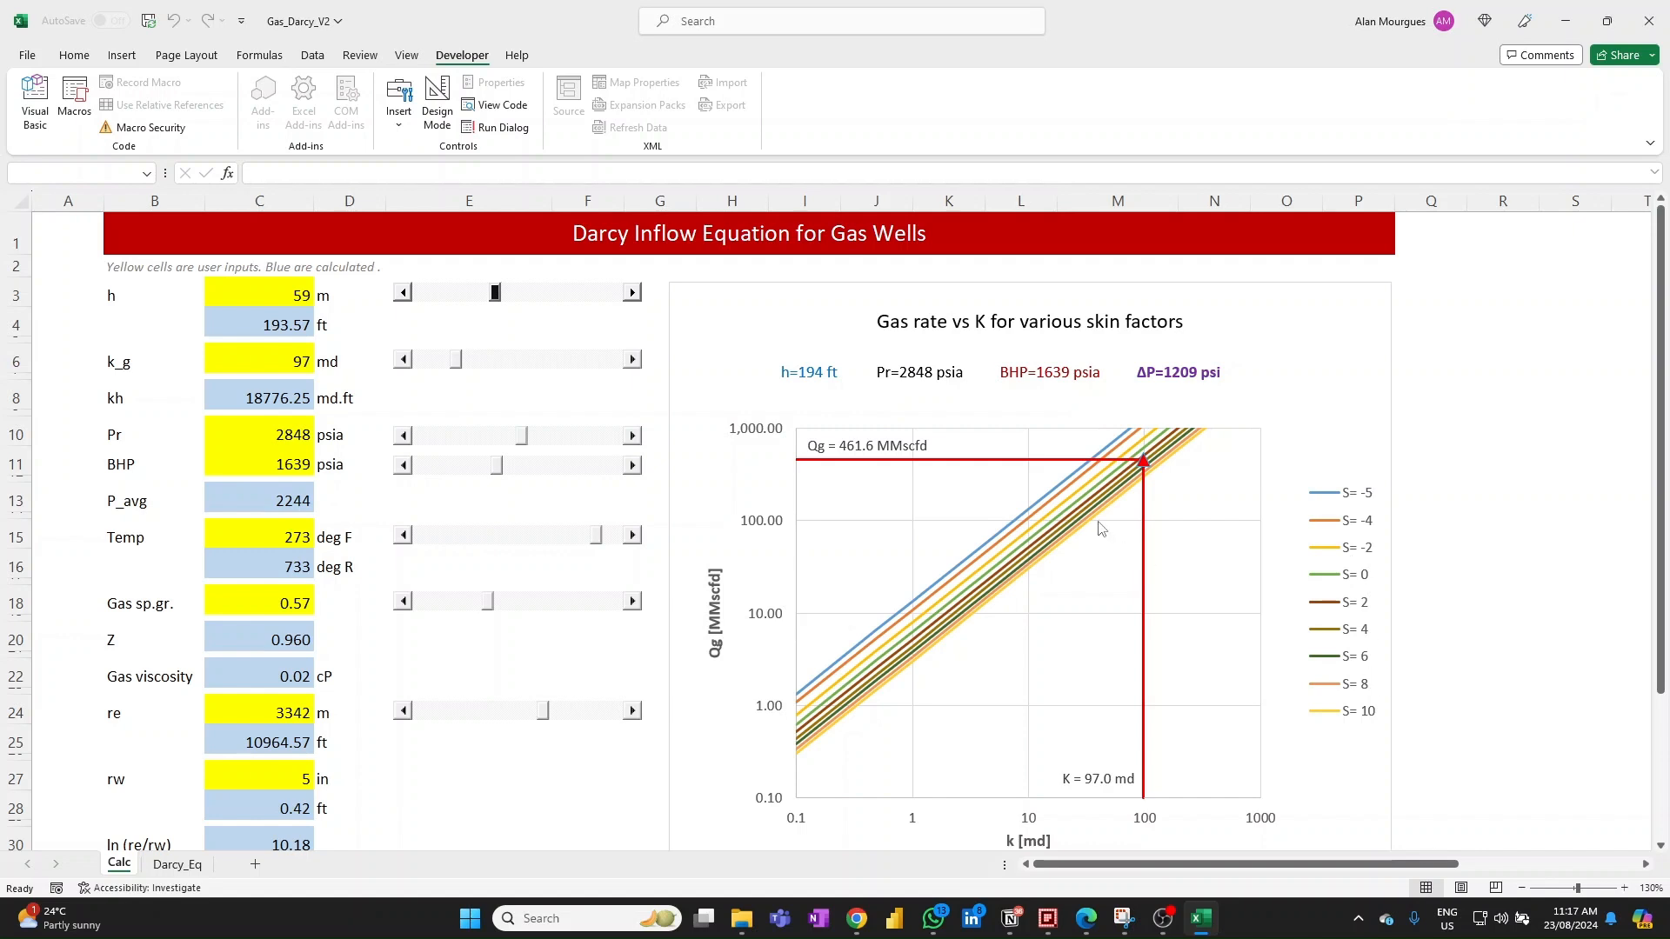
mouse_move(1095, 527)
mouse_move(986, 607)
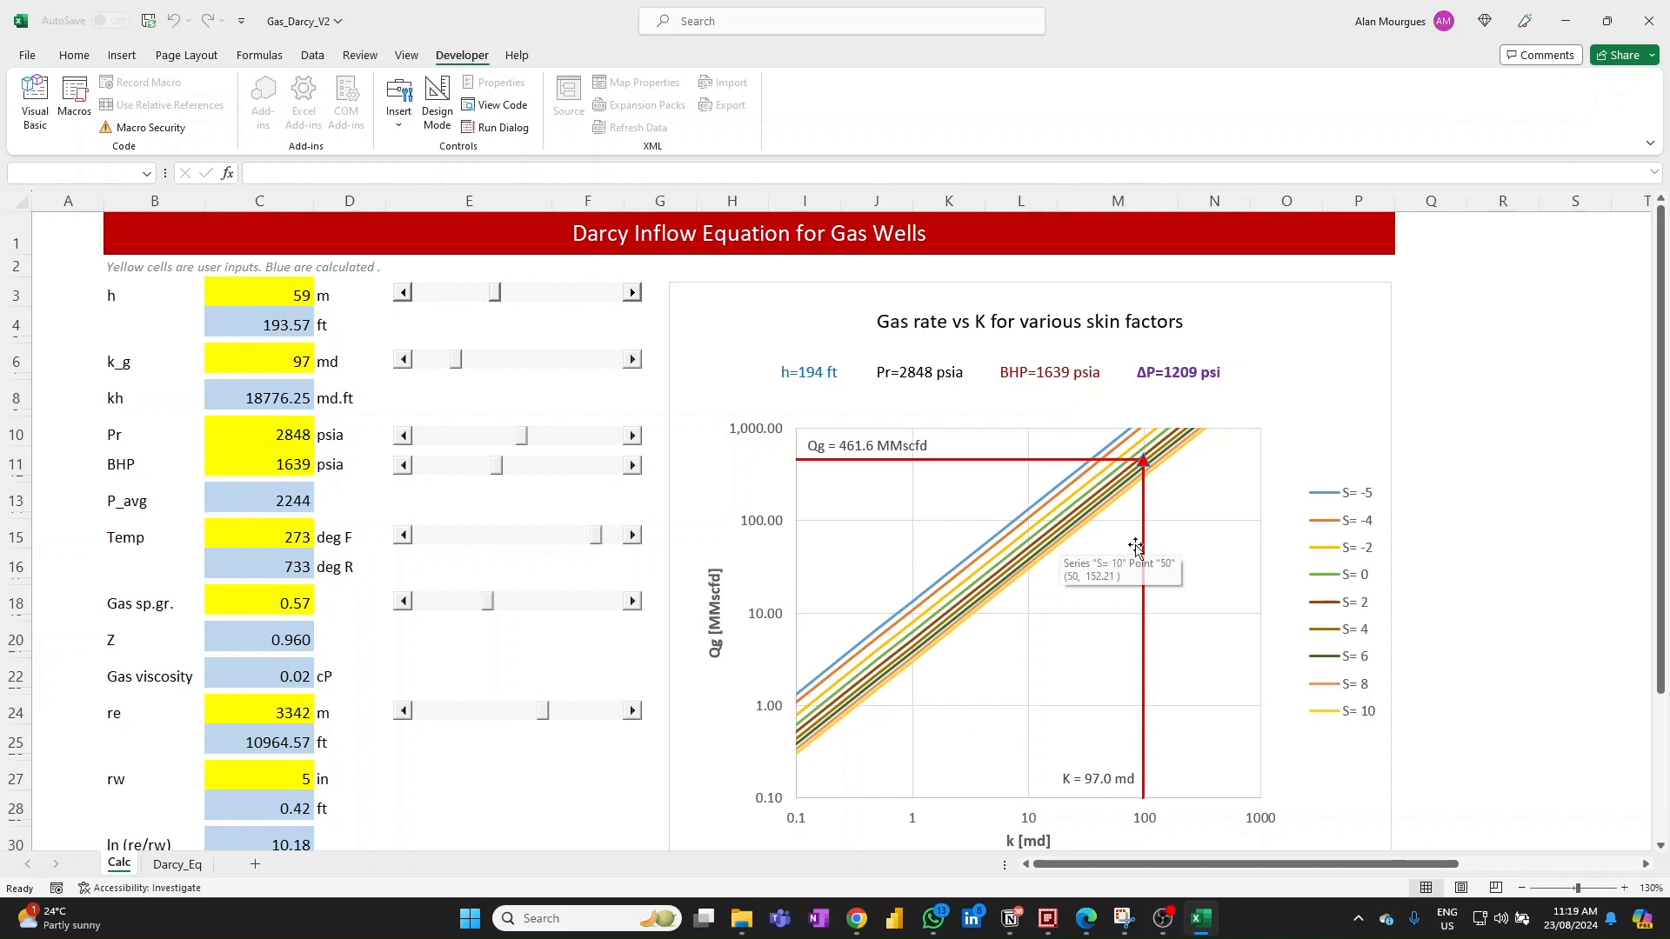
mouse_move(1130, 499)
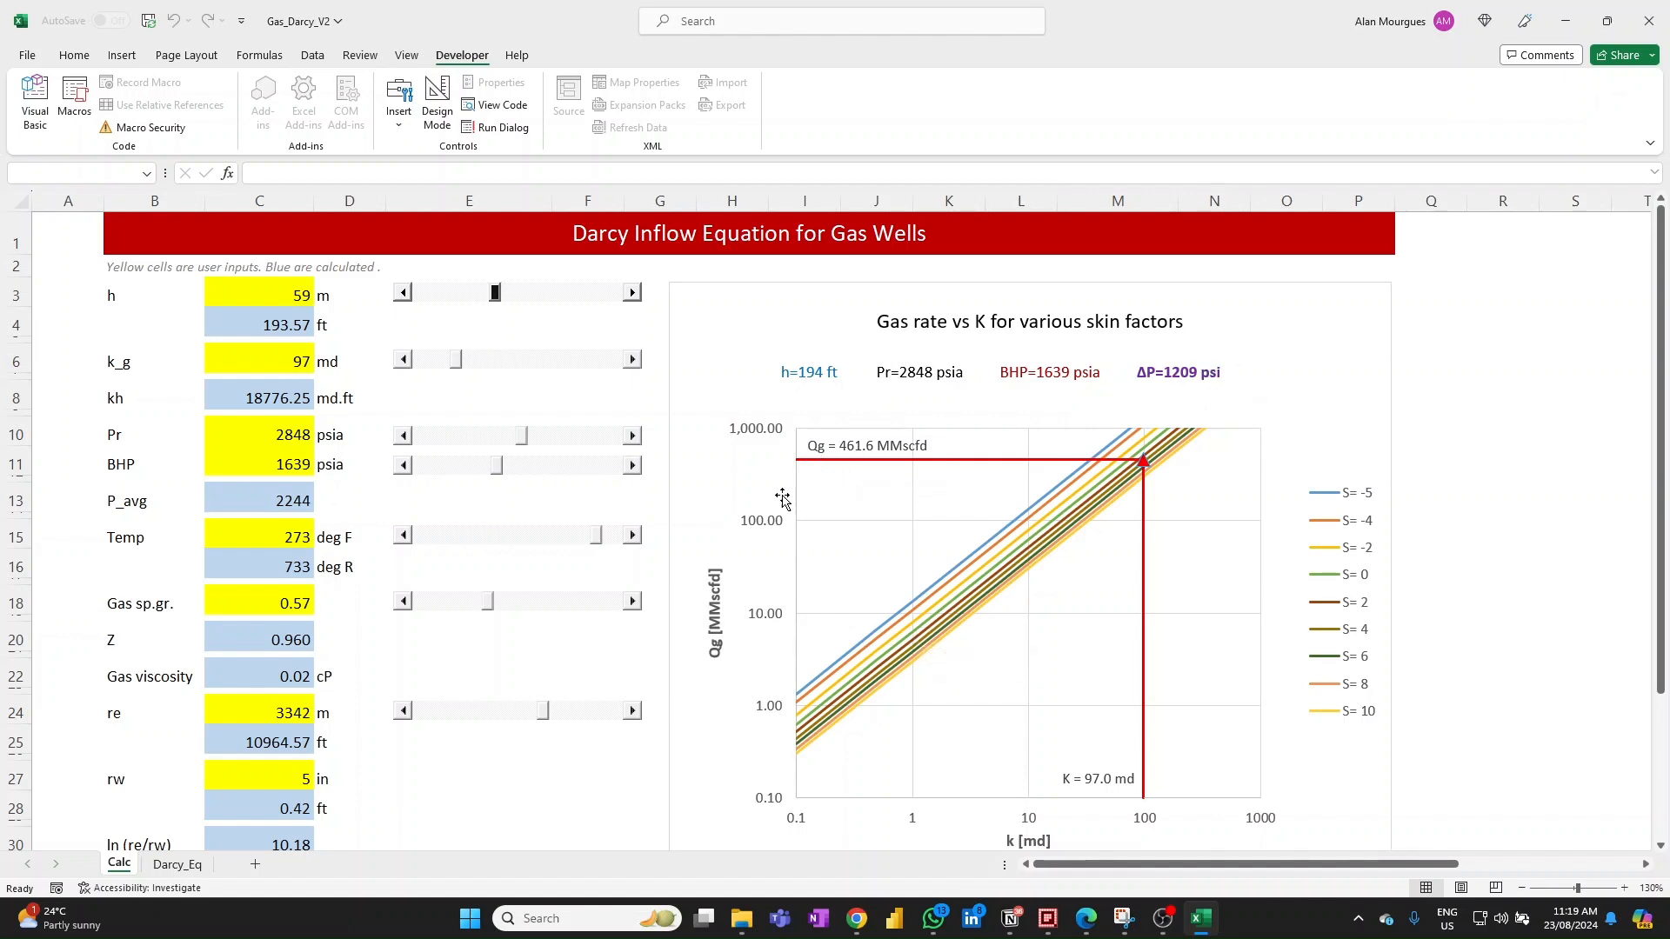
Move h to 17 m and back up to 51 m, raise k_g to 136 md and lower Pr to 2473 psia with the scroll bars
drag(495, 296, 440, 296)
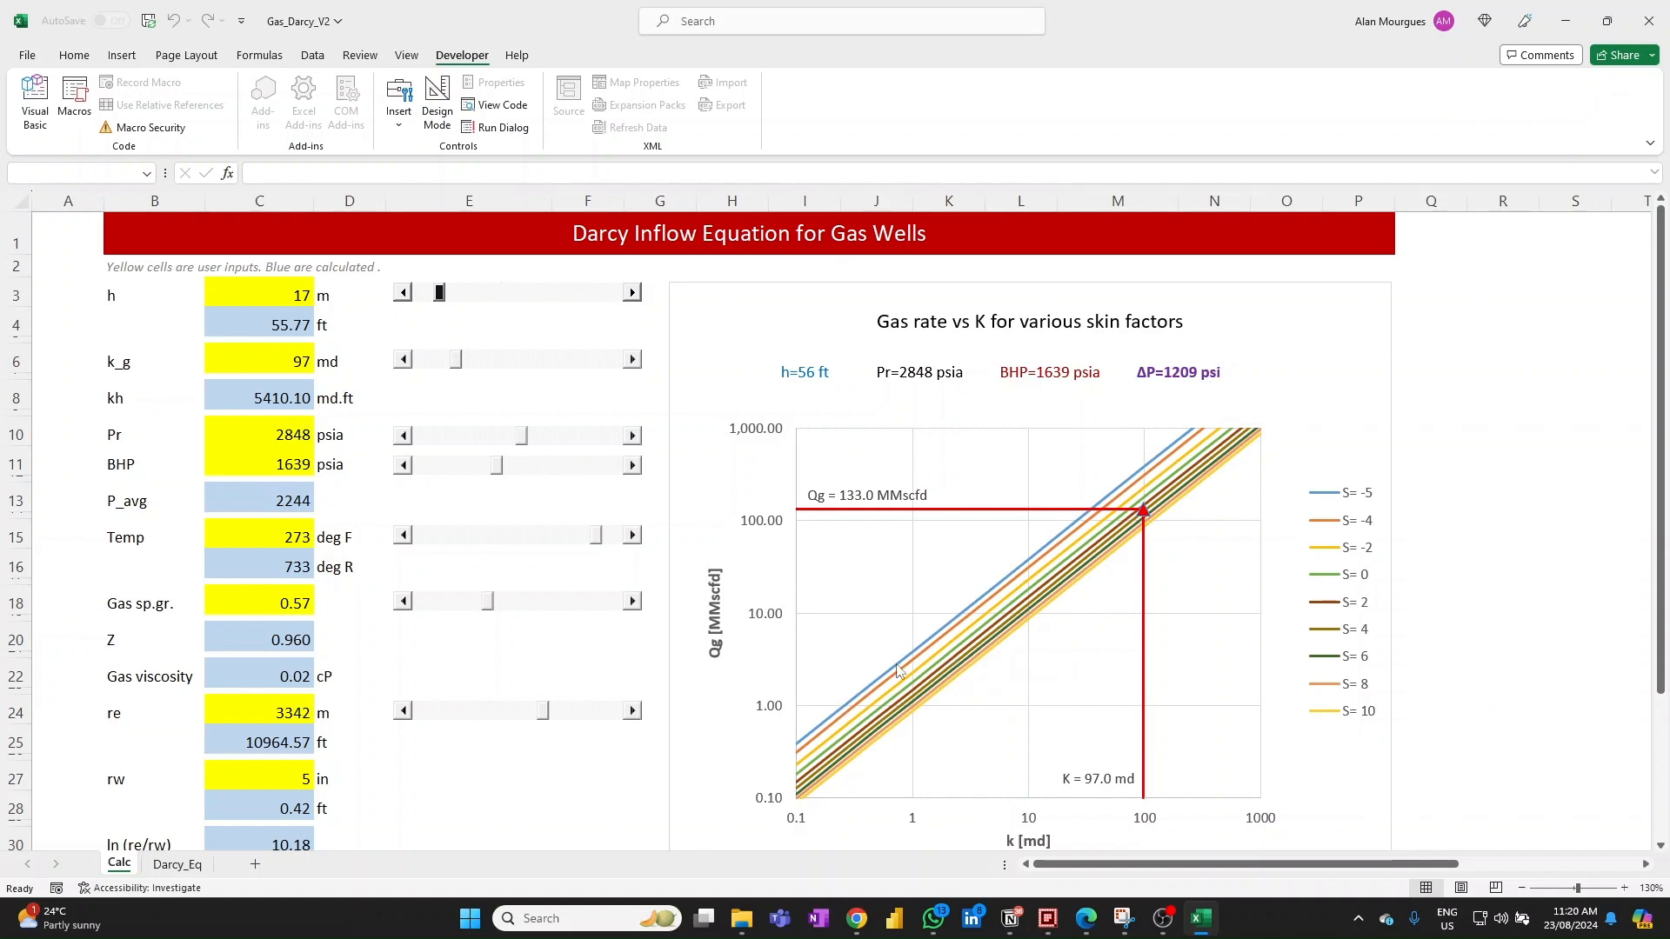
drag(439, 293, 485, 297)
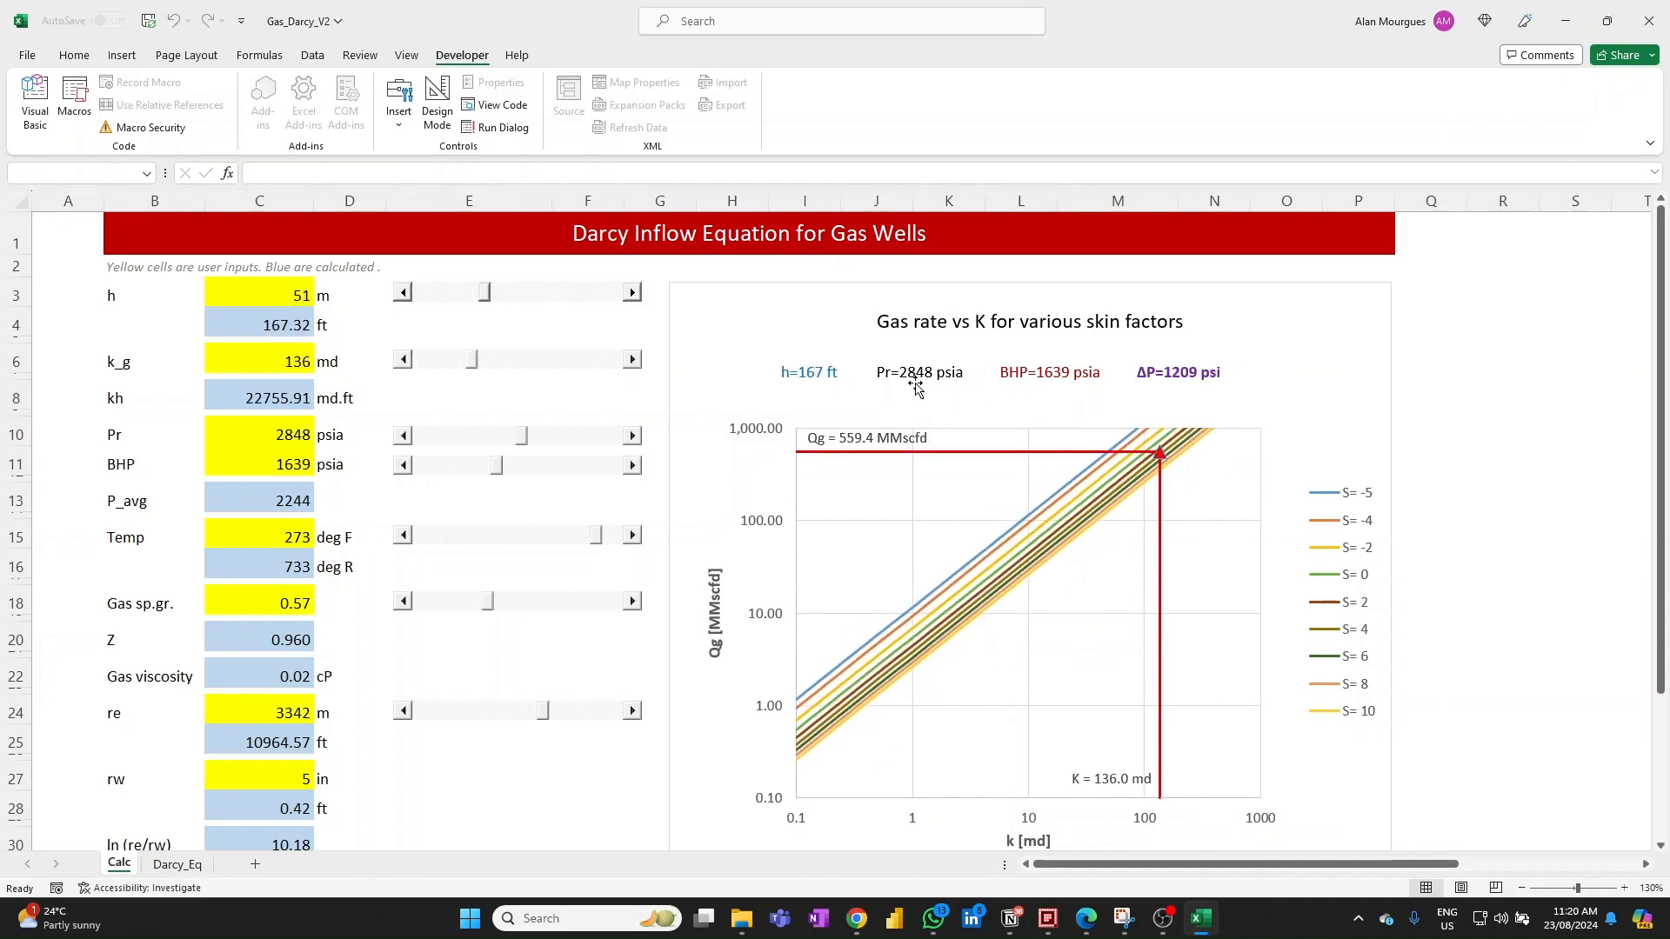
mouse_move(521, 435)
mouse_down()
mouse_move(580, 436)
mouse_move(505, 439)
mouse_up()
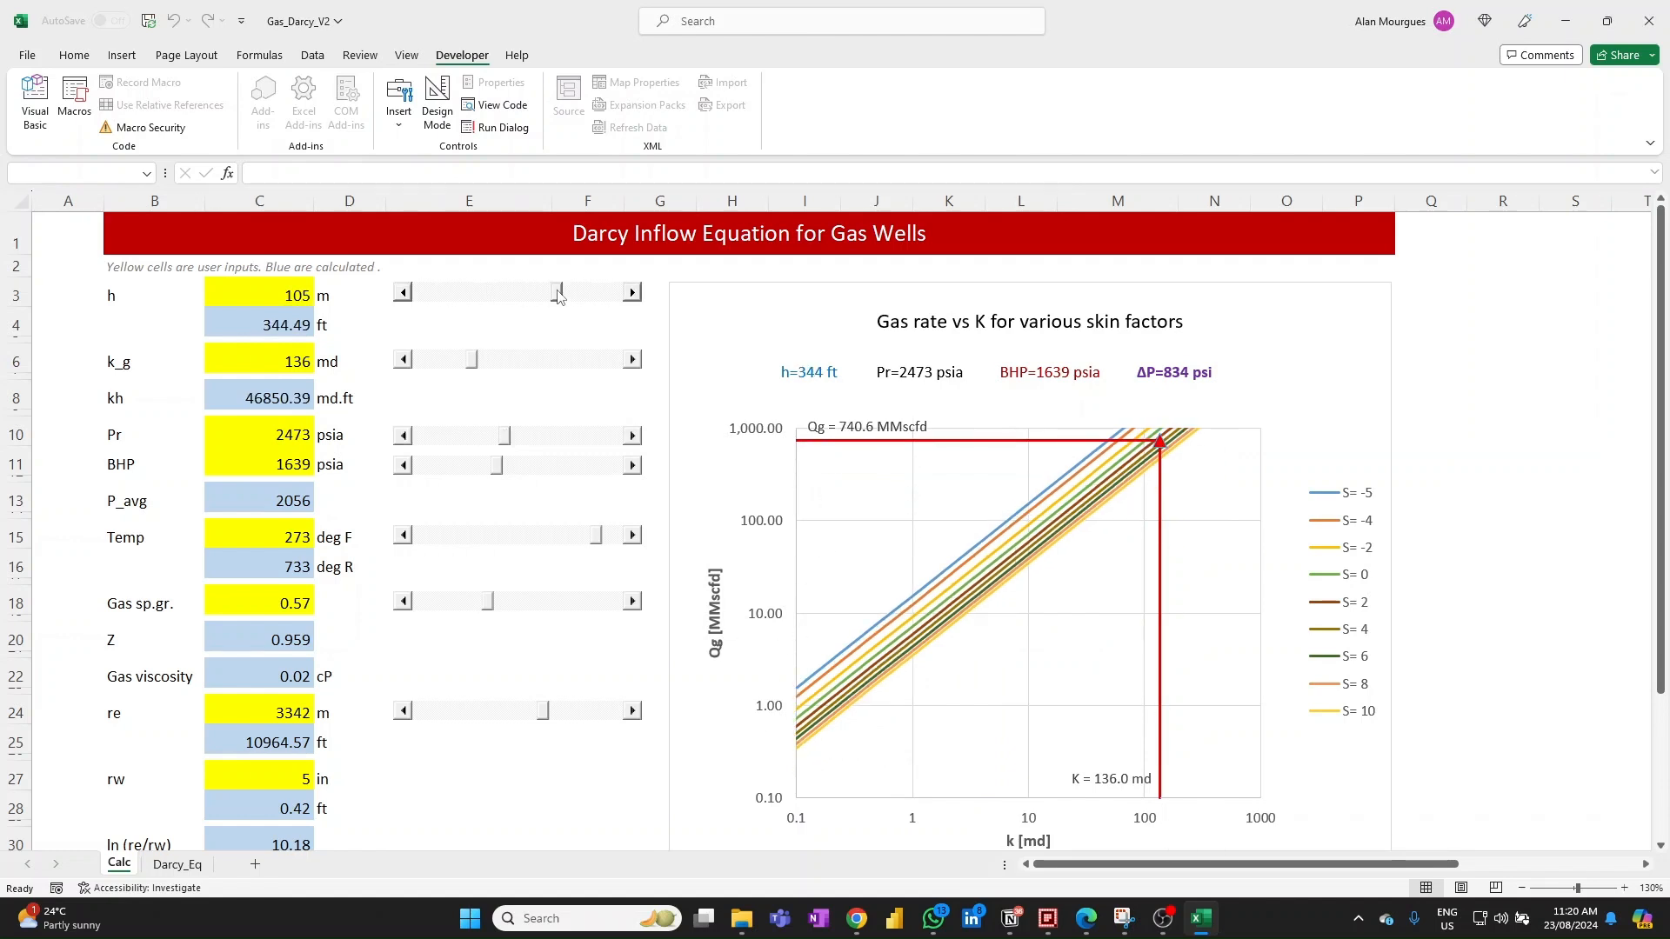
Lower h to 46 m, set k_g to 103 md, reduce h to 38 m and inspect the marked point on the chart
drag(559, 292, 478, 294)
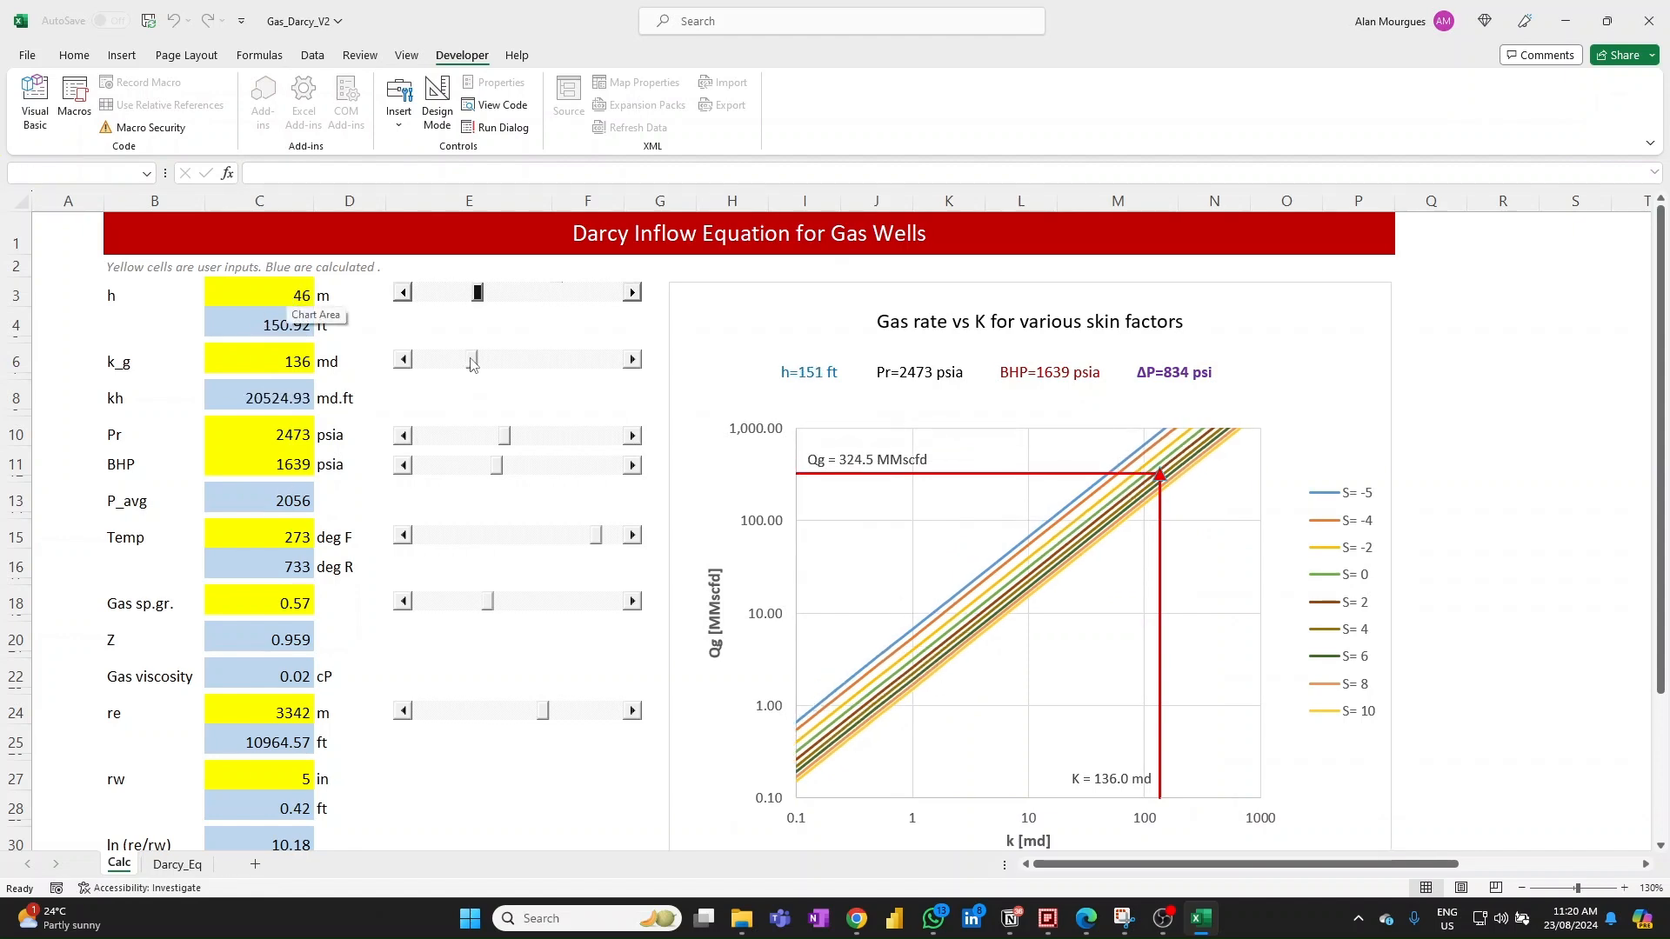
click(489, 363)
mouse_move(471, 360)
mouse_down()
mouse_move(521, 360)
mouse_move(460, 360)
mouse_up()
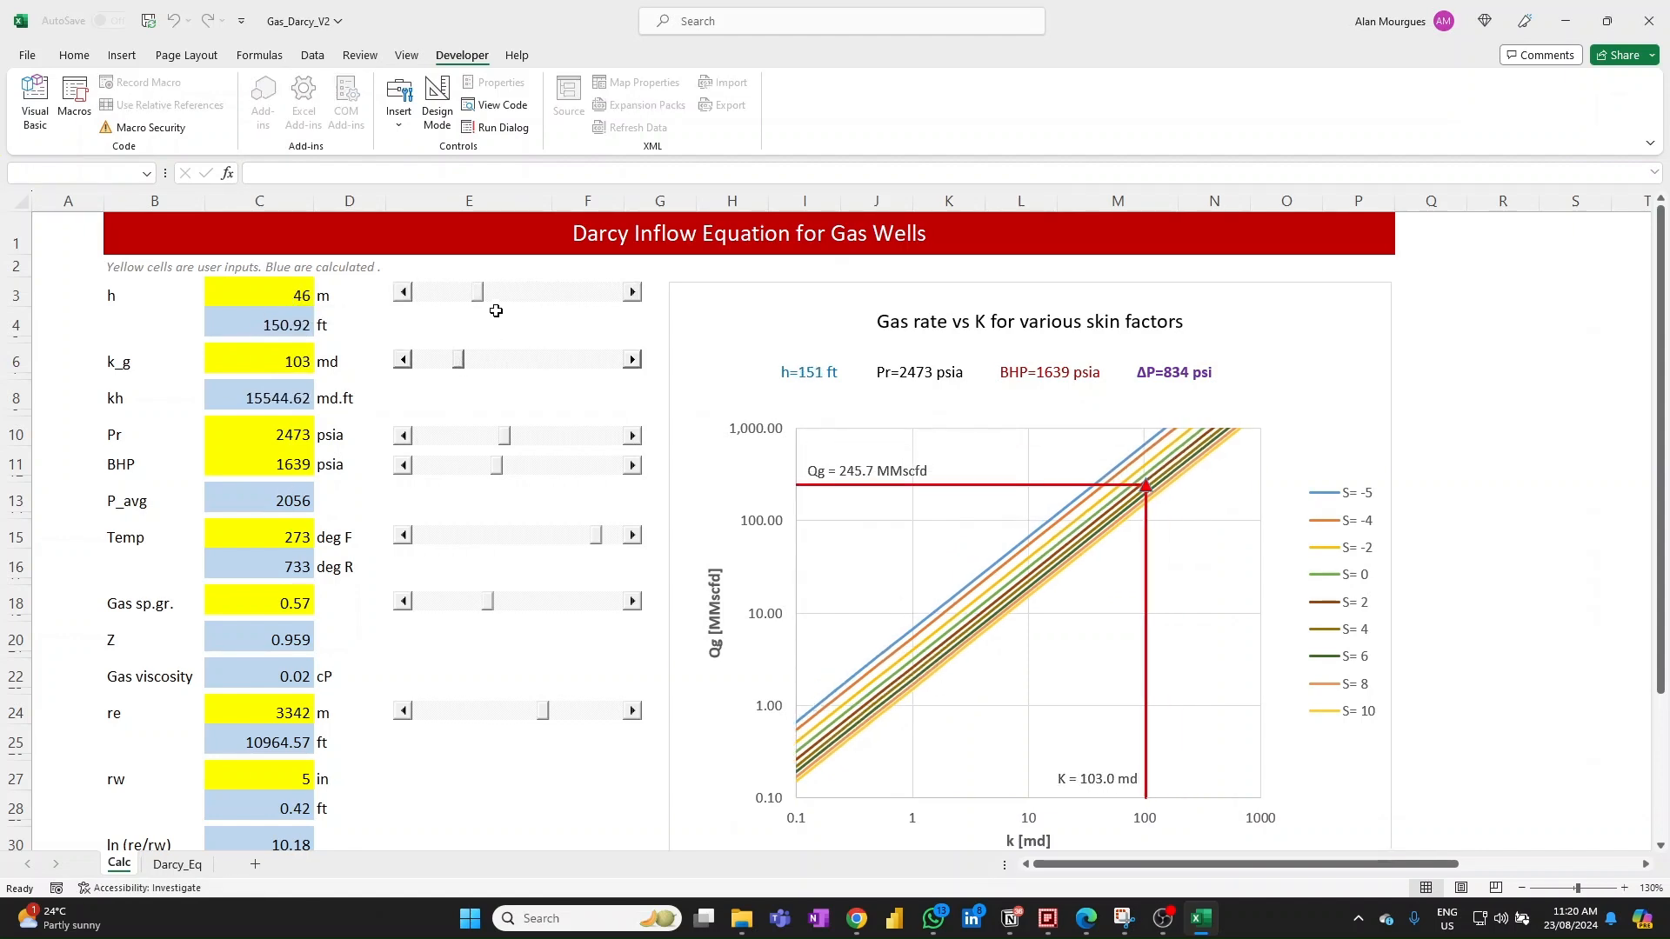
mouse_move(483, 301)
mouse_down()
mouse_move(547, 294)
mouse_move(467, 296)
mouse_up()
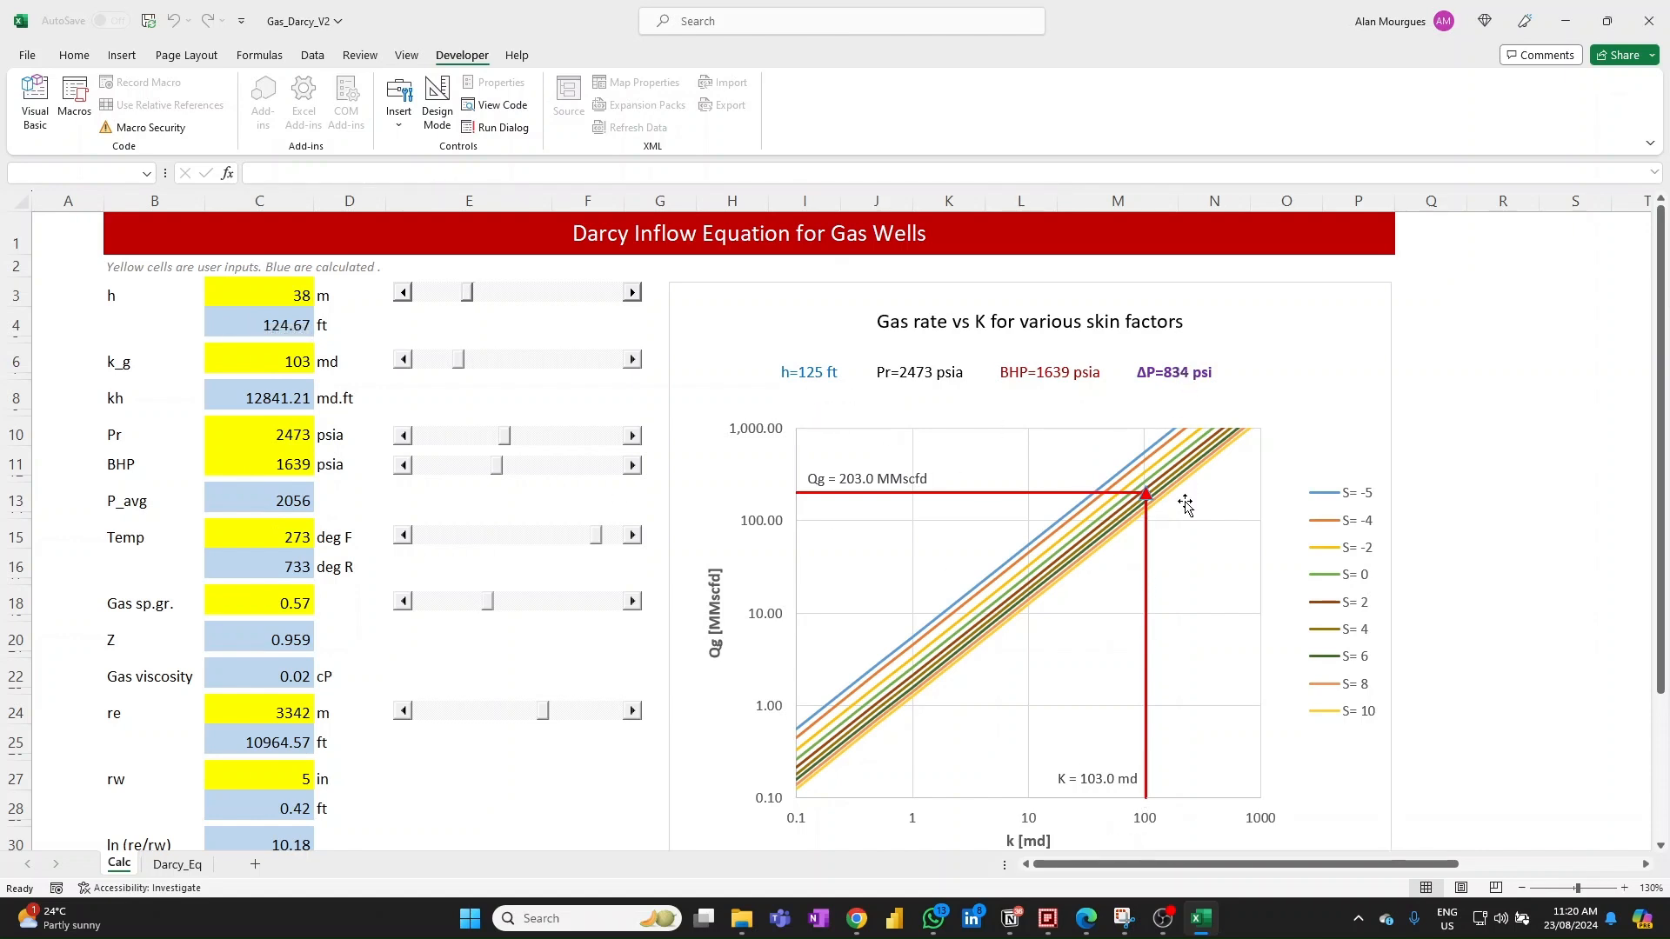
mouse_move(1150, 499)
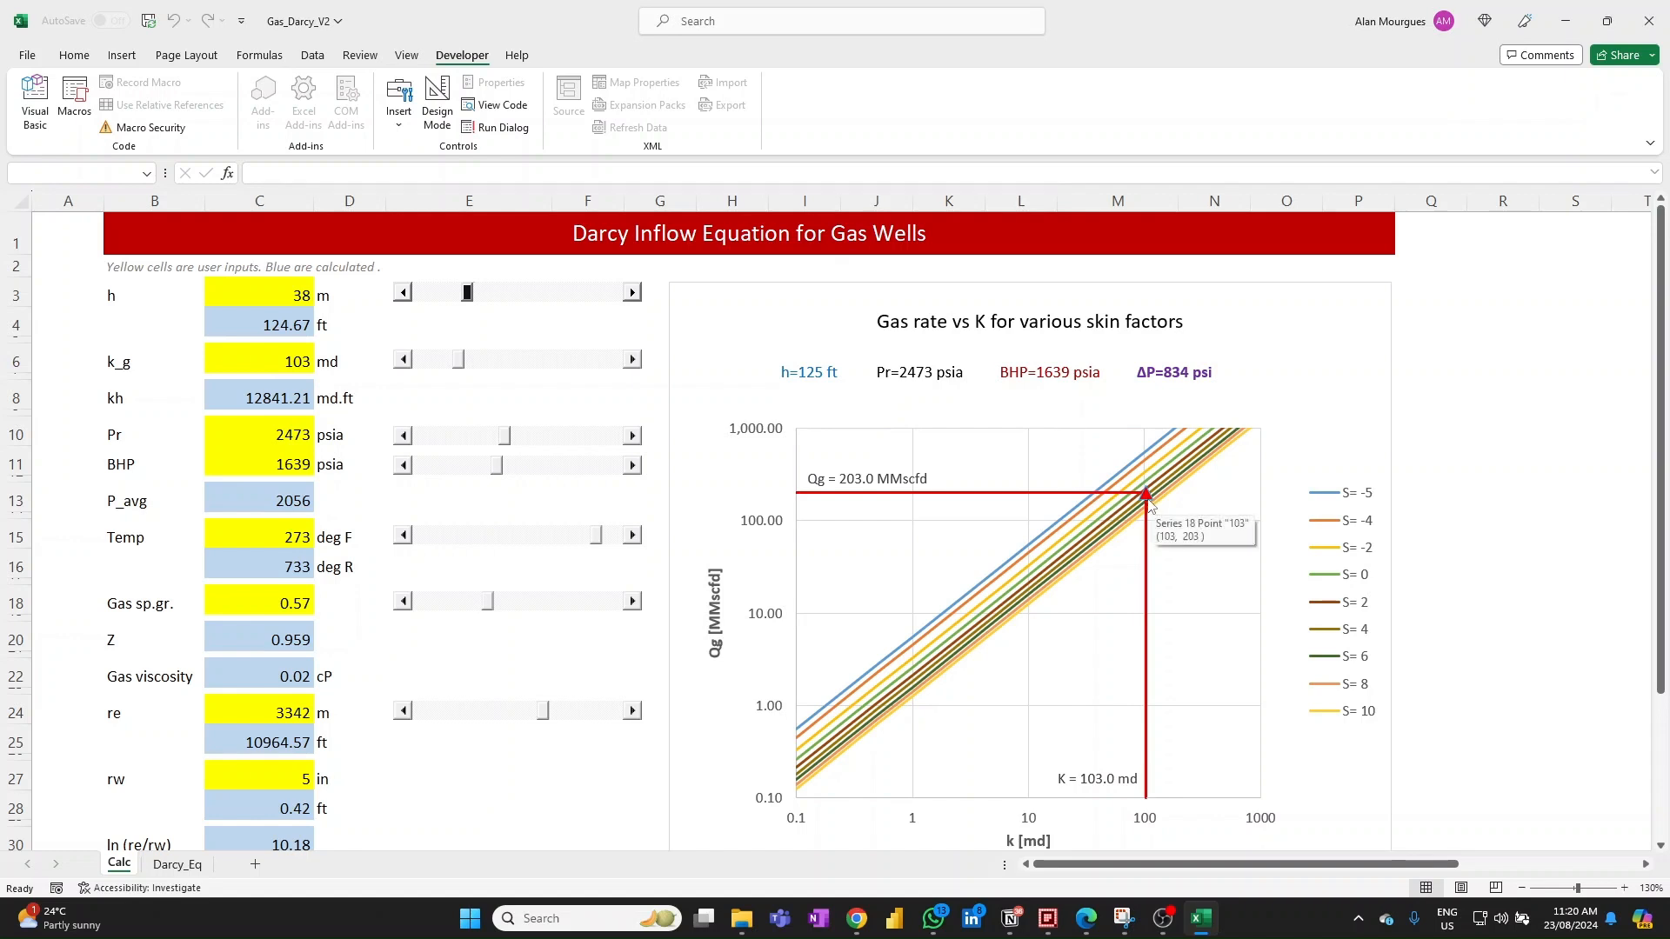